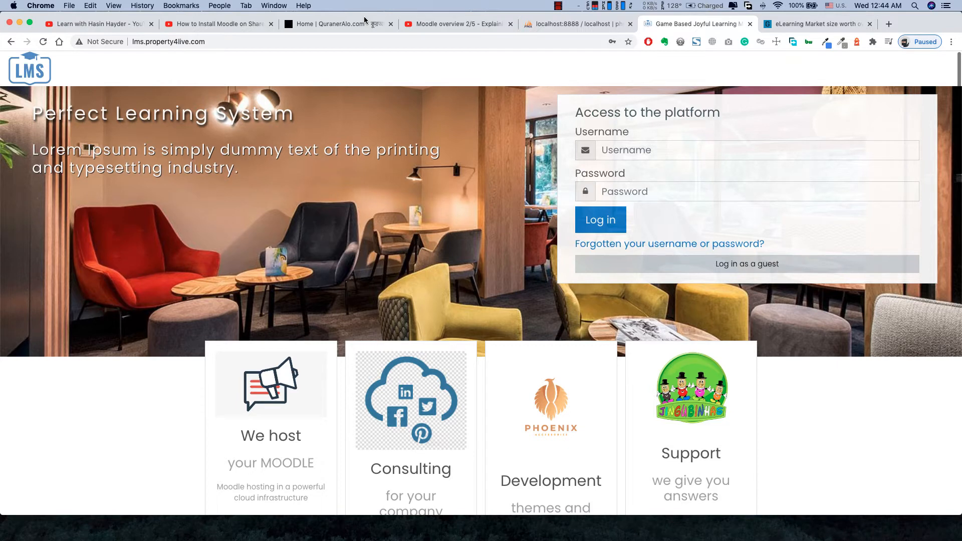
- Log in to Moodle with the browser's saved account credentials
click(621, 151)
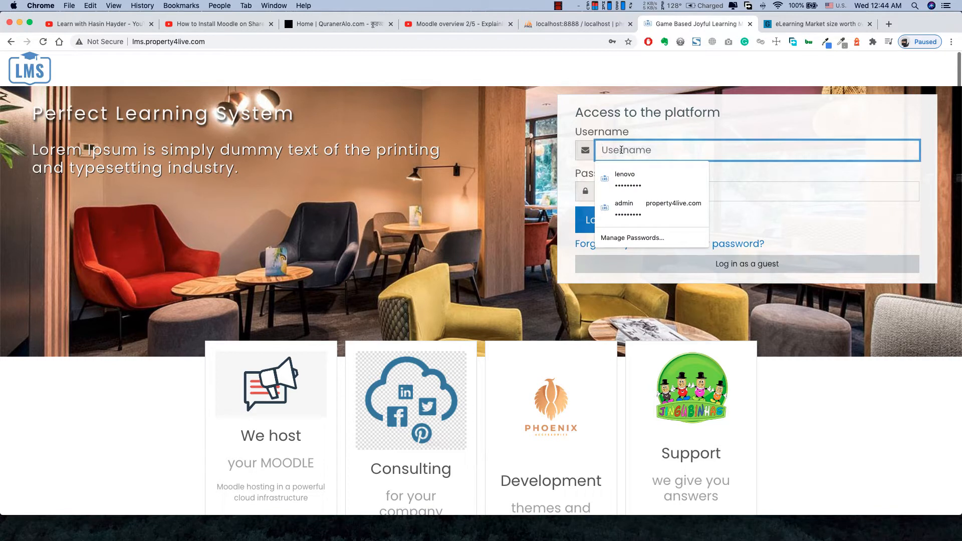
click(626, 179)
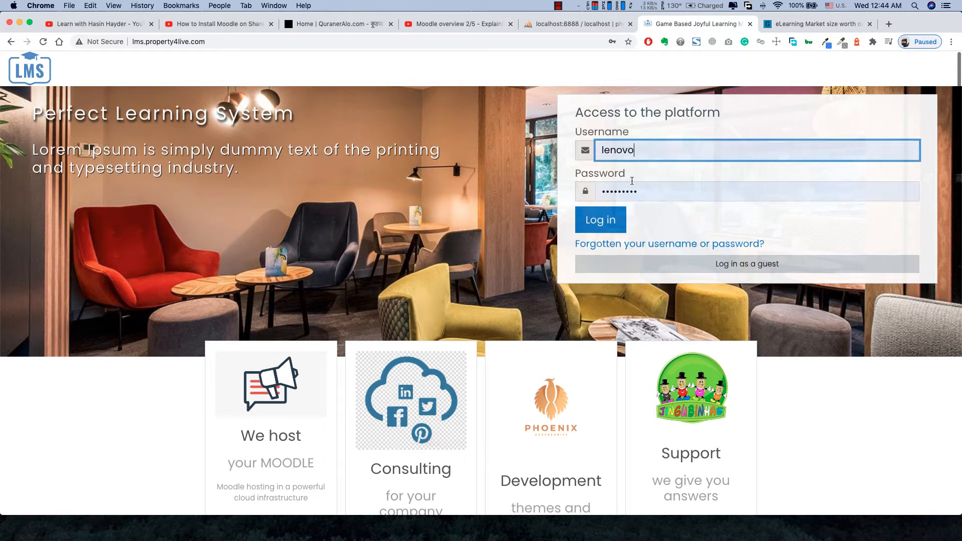
click(607, 225)
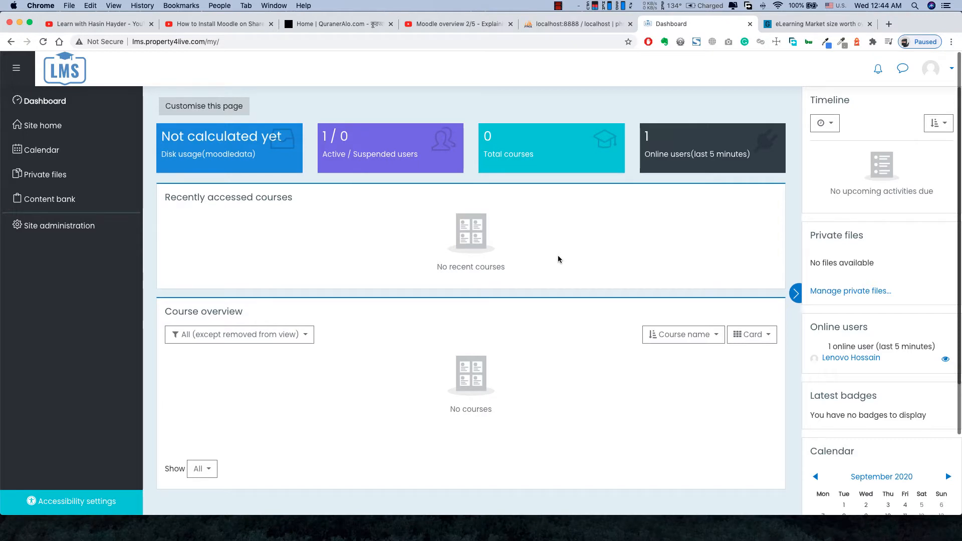
- Look over the empty dashboard, then switch to the 'eLearning Market size worth…' article
scroll(558, 255, down, 3)
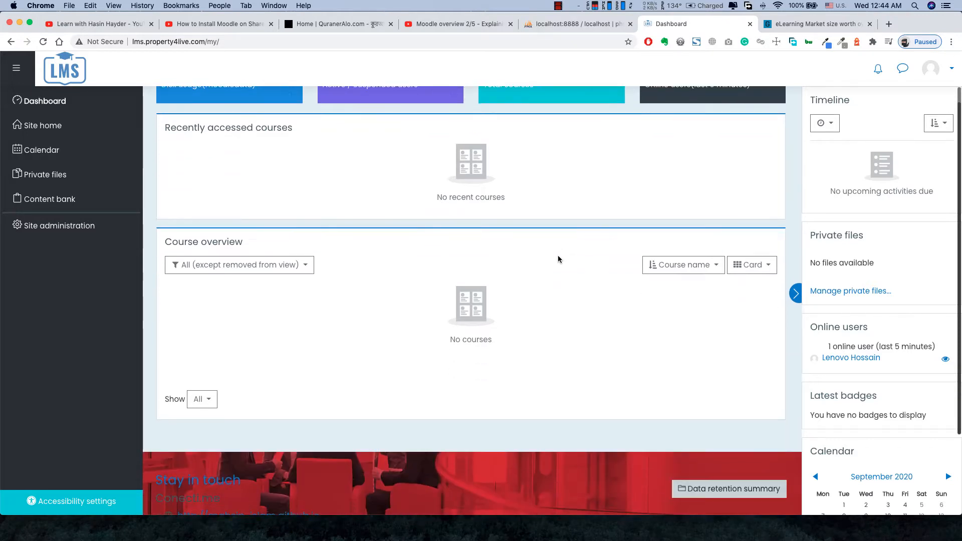
scroll(557, 255, up, 3)
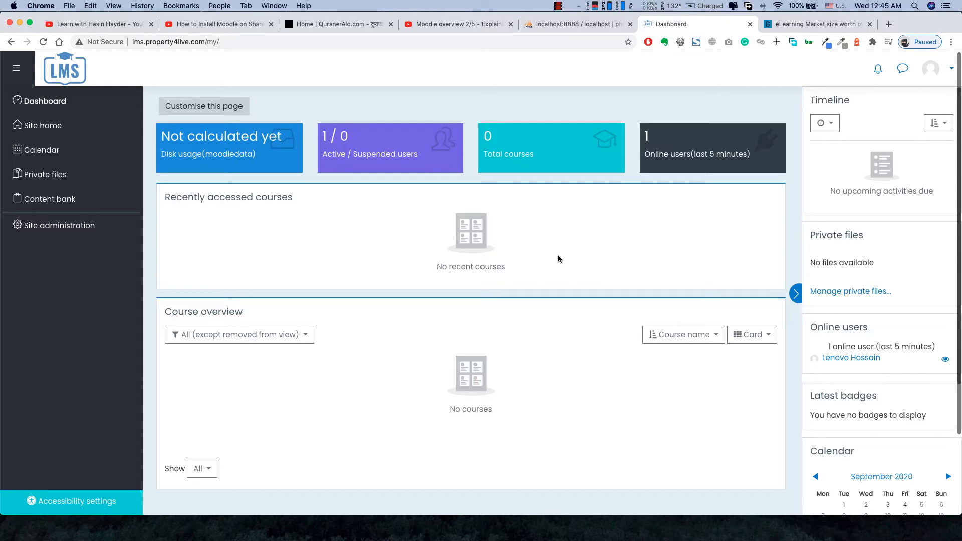
scroll(558, 258, down, 3)
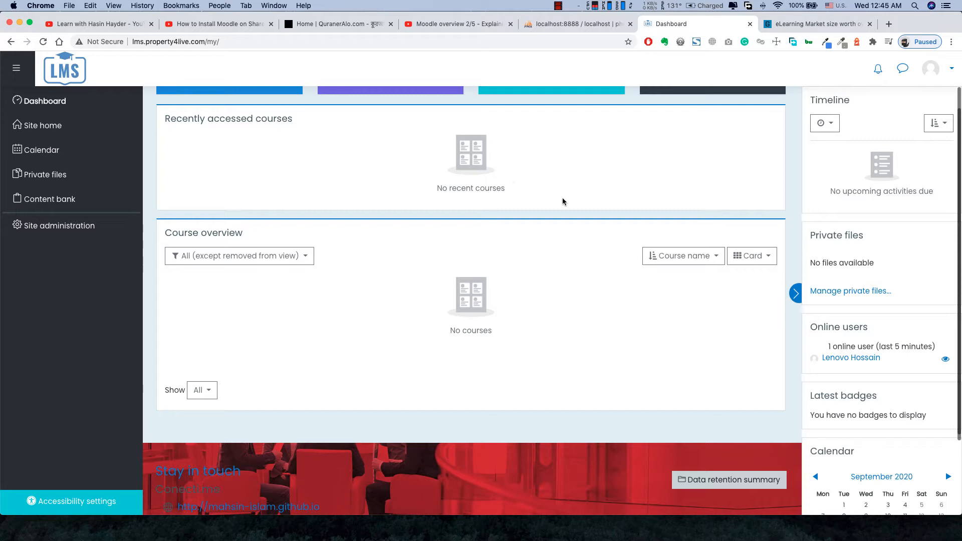
click(793, 29)
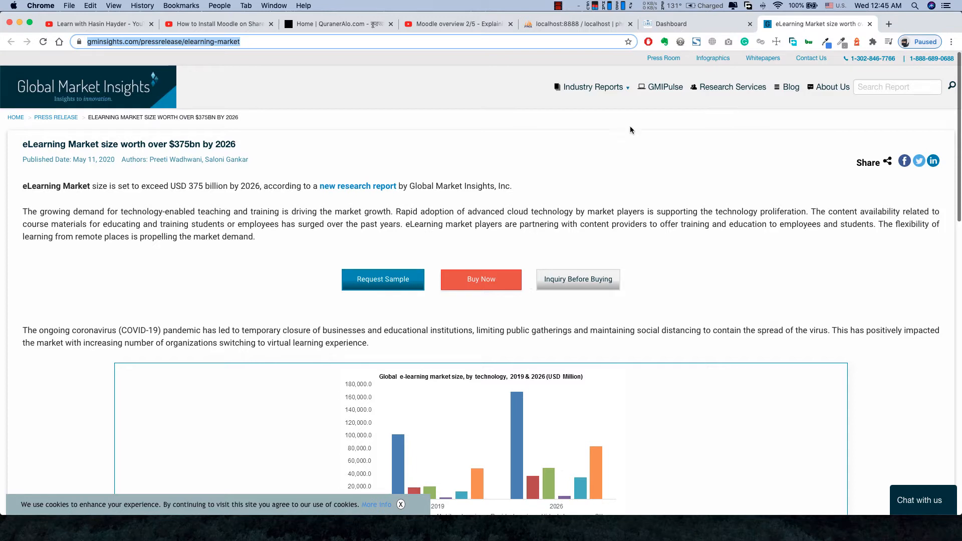
- Return from the market article to the Moodle Dashboard tab
click(686, 23)
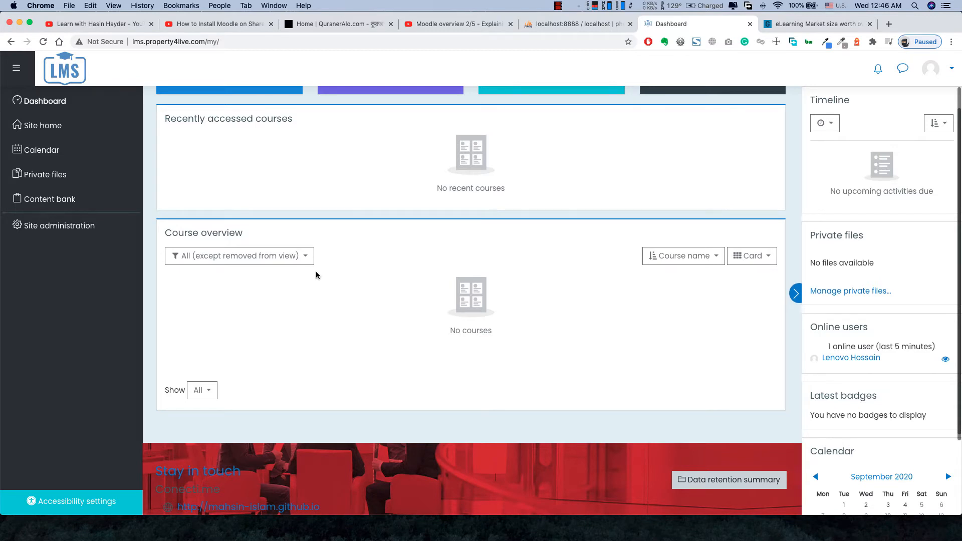
- Review the empty dashboard with no courses, then open a new blank Chrome tab
scroll(316, 275, down, 3)
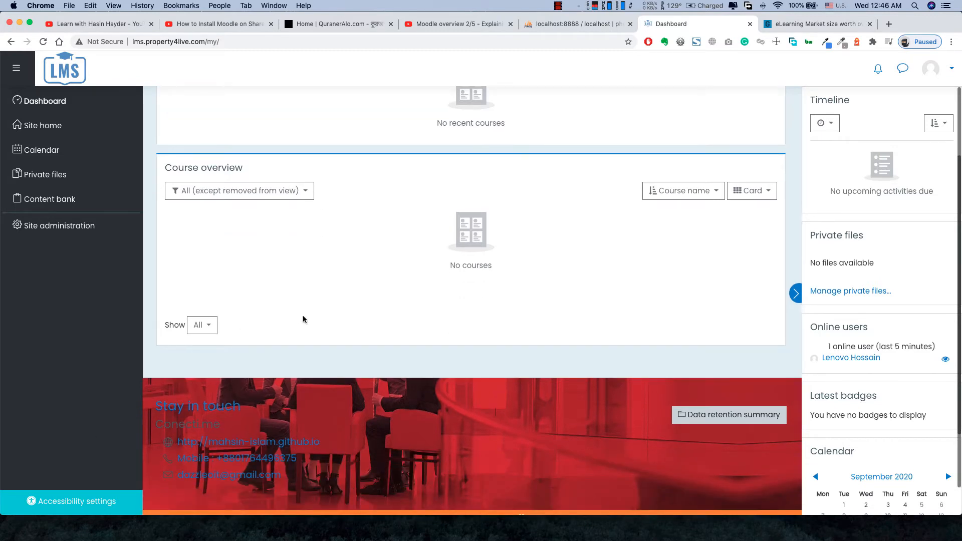
scroll(358, 339, up, 5)
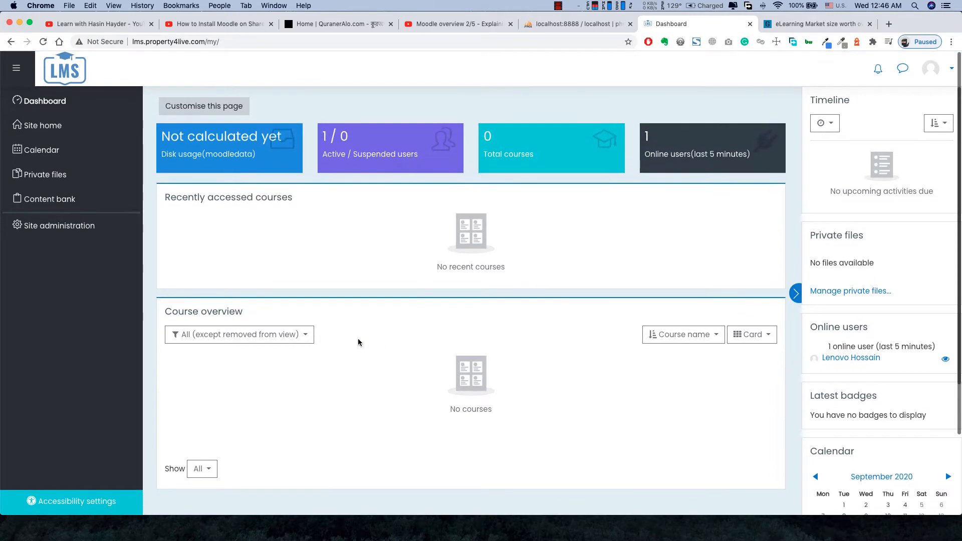
scroll(358, 342, down, 3)
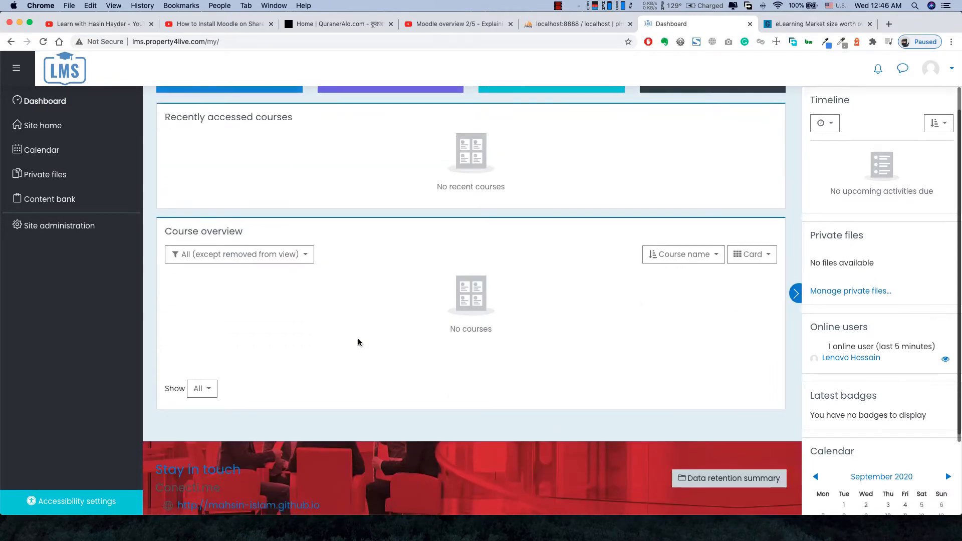
scroll(358, 343, up, 3)
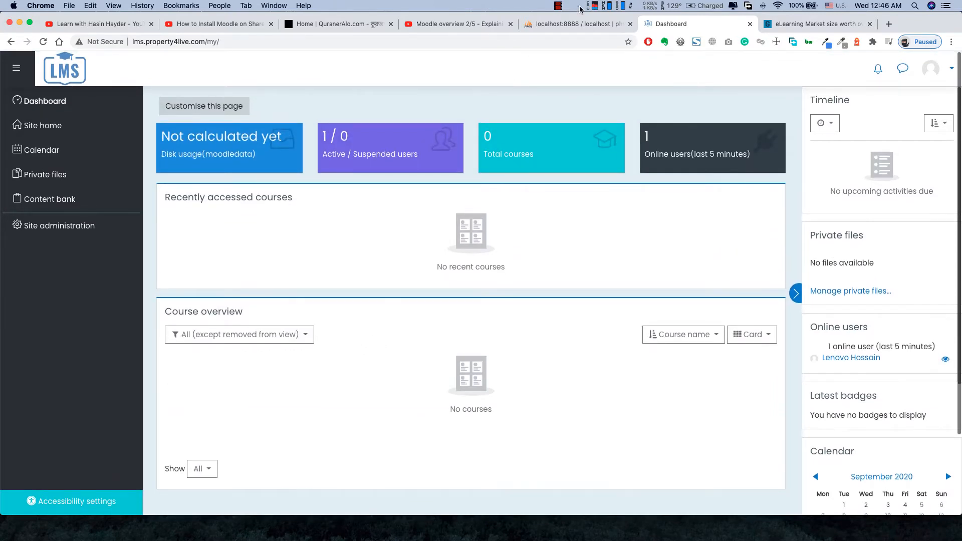
click(558, 6)
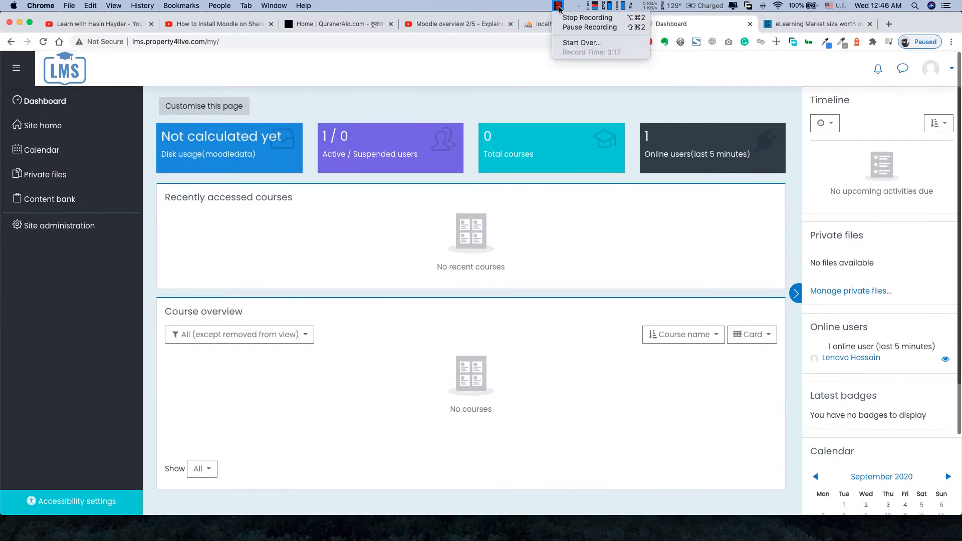
click(593, 28)
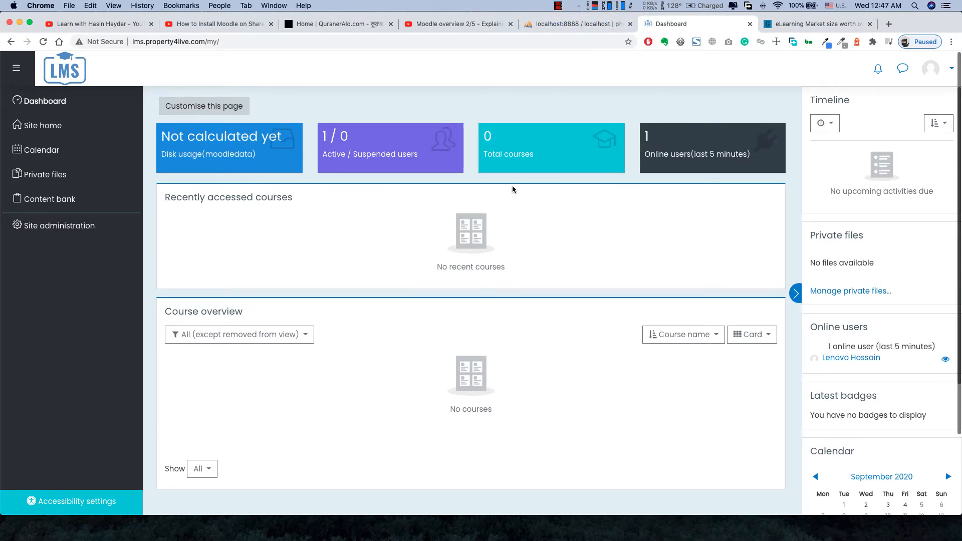
scroll(303, 381, down, 5)
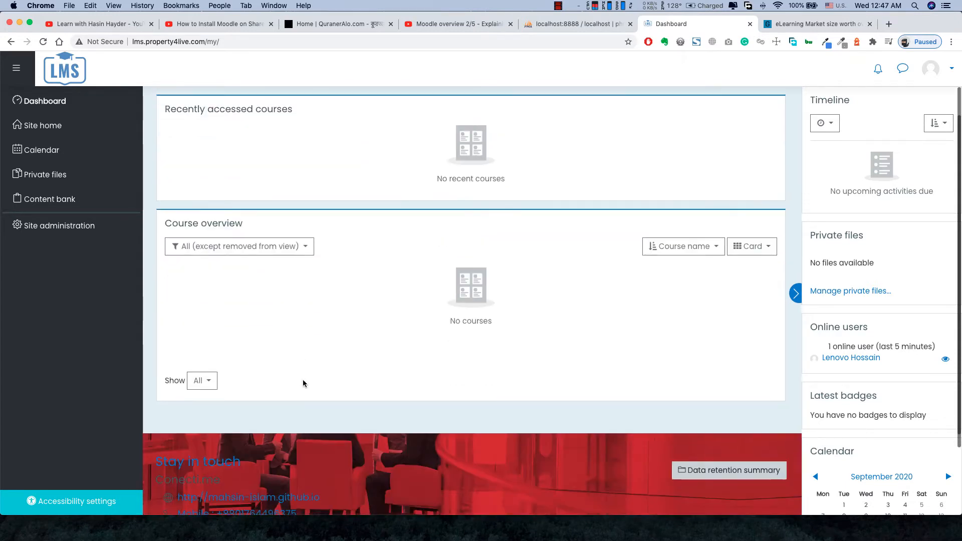
scroll(303, 383, up, 5)
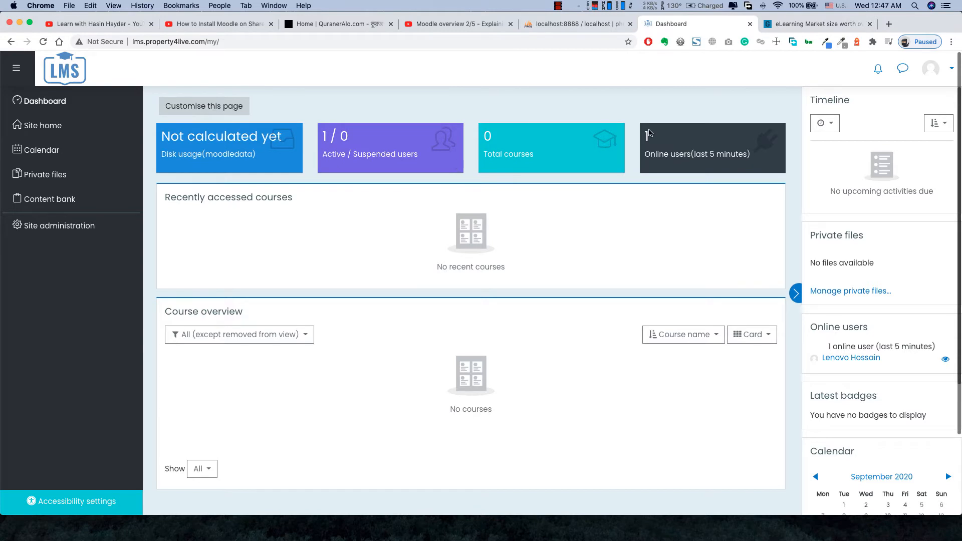
click(889, 23)
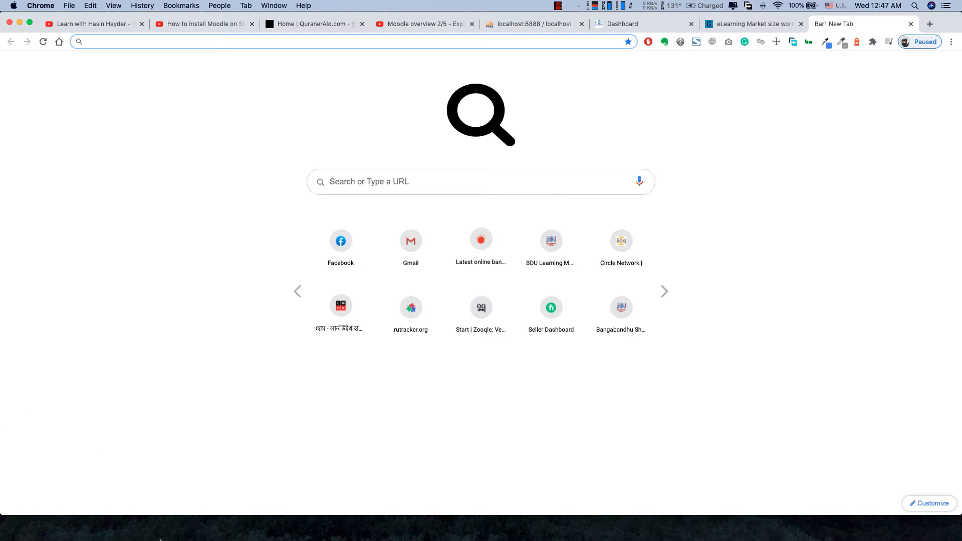
- Bring Finder forward and go back to the local server's bin folder
mouse_move(153, 539)
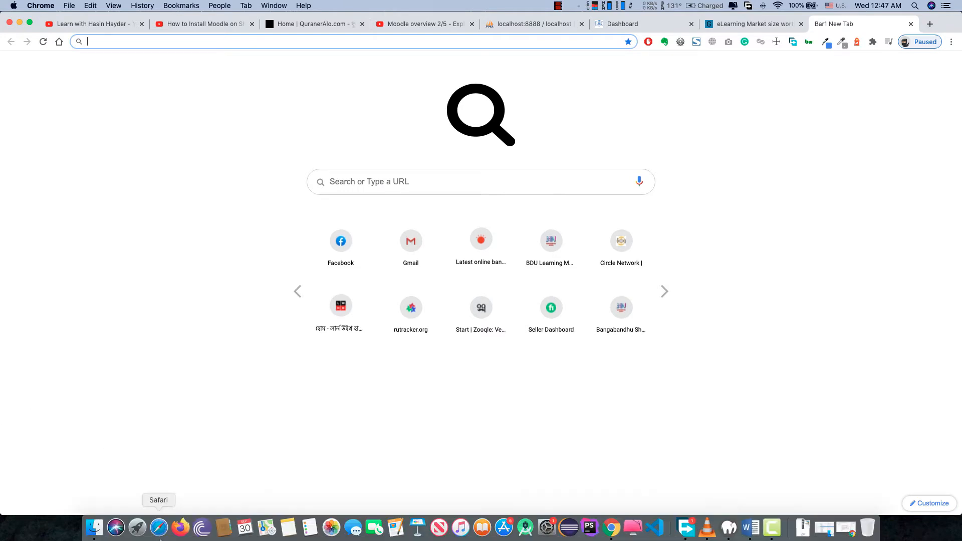
click(92, 527)
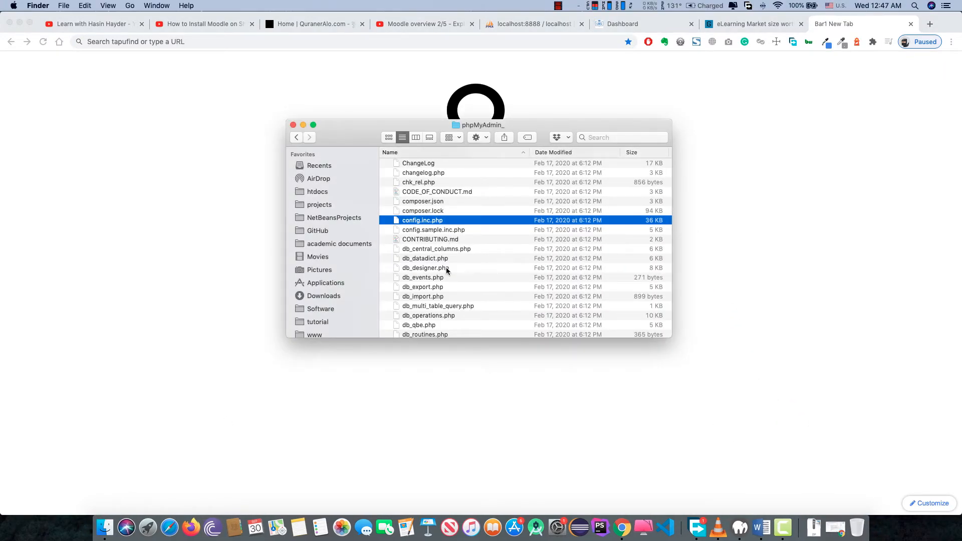
scroll(447, 271, down, 5)
scroll(448, 270, up, 7)
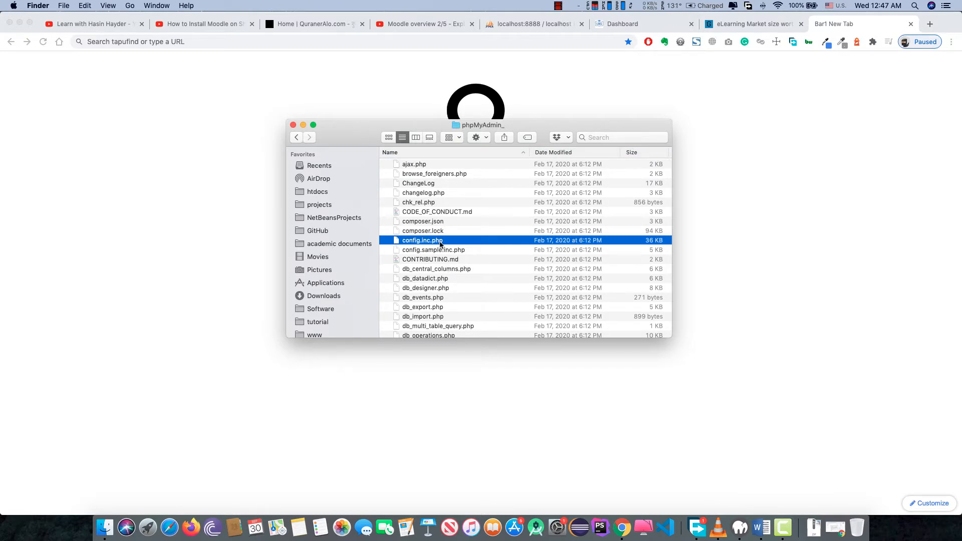
click(297, 138)
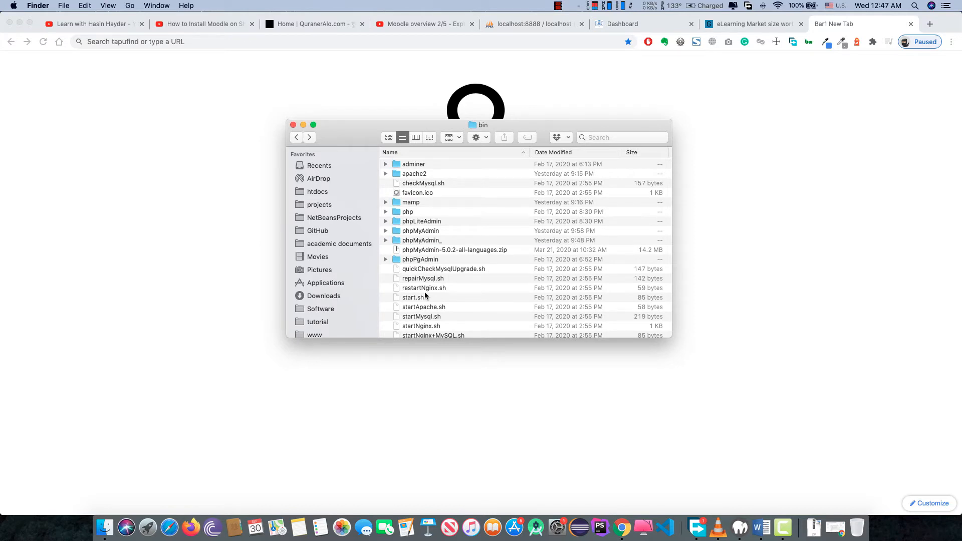
- Open the htdocs folder of Moodle copies, then return to Chrome's blank tab
scroll(425, 296, down, 3)
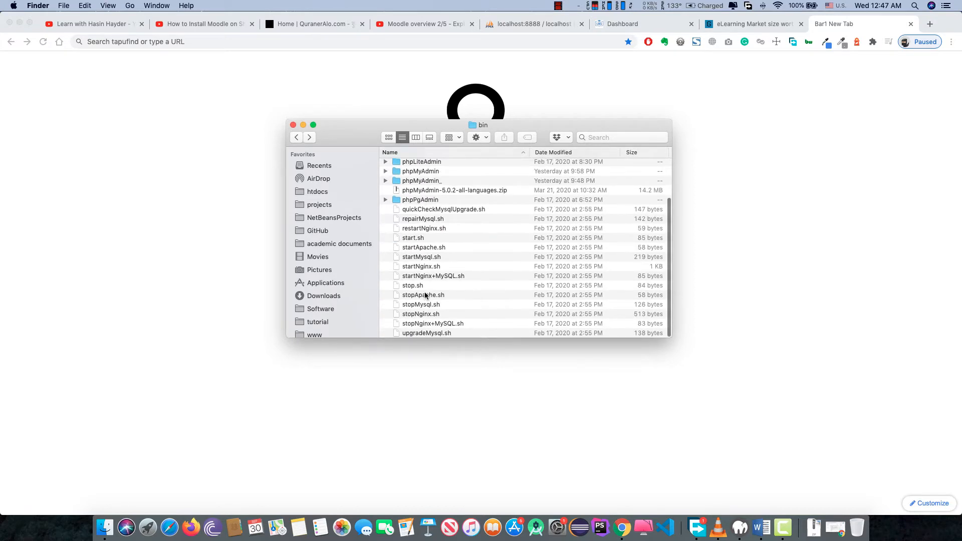
scroll(425, 296, up, 3)
click(321, 193)
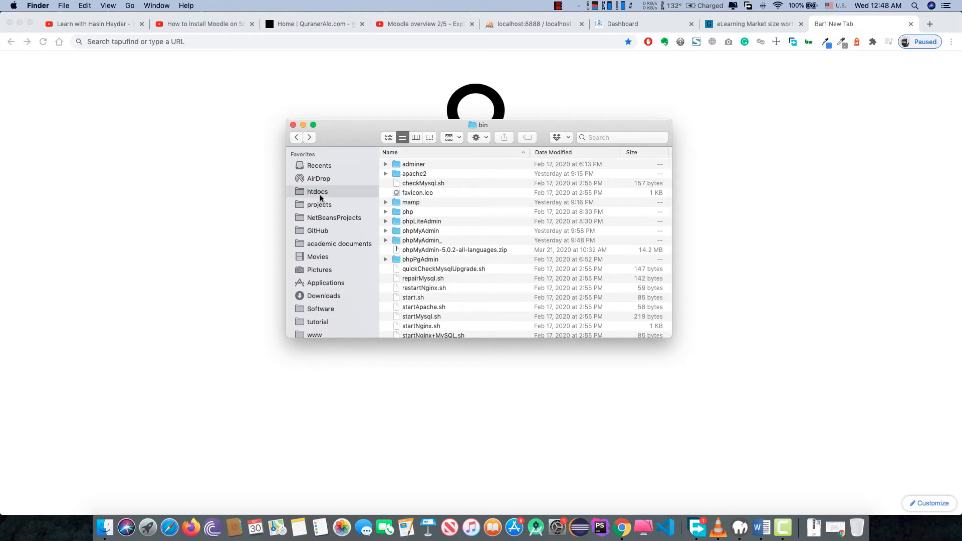
scroll(441, 251, down, 5)
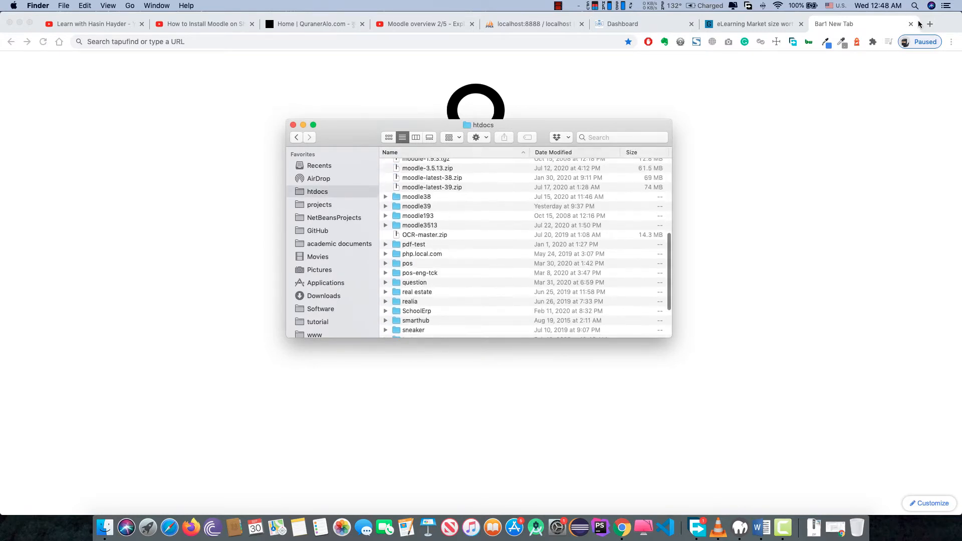
click(414, 46)
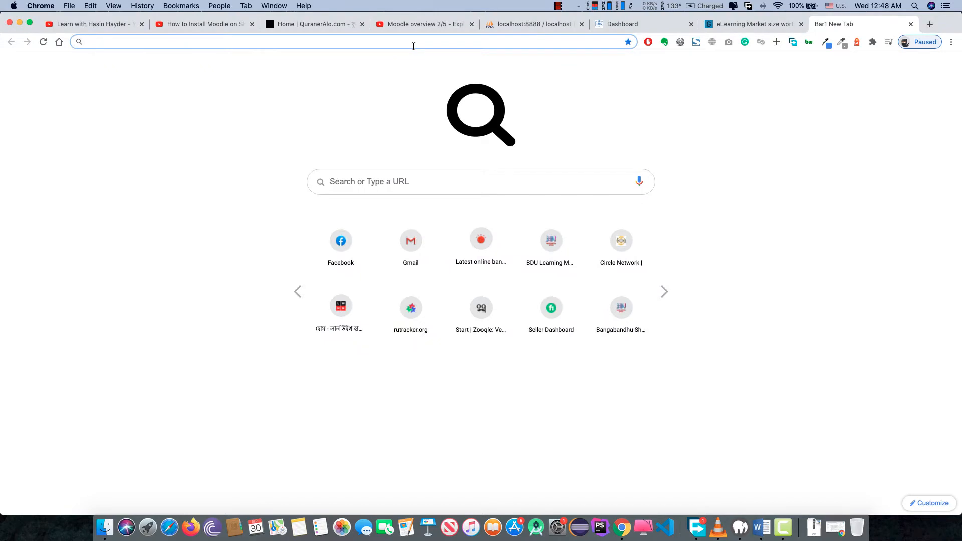
- Load google.com and search for 'moodle'
text(google)
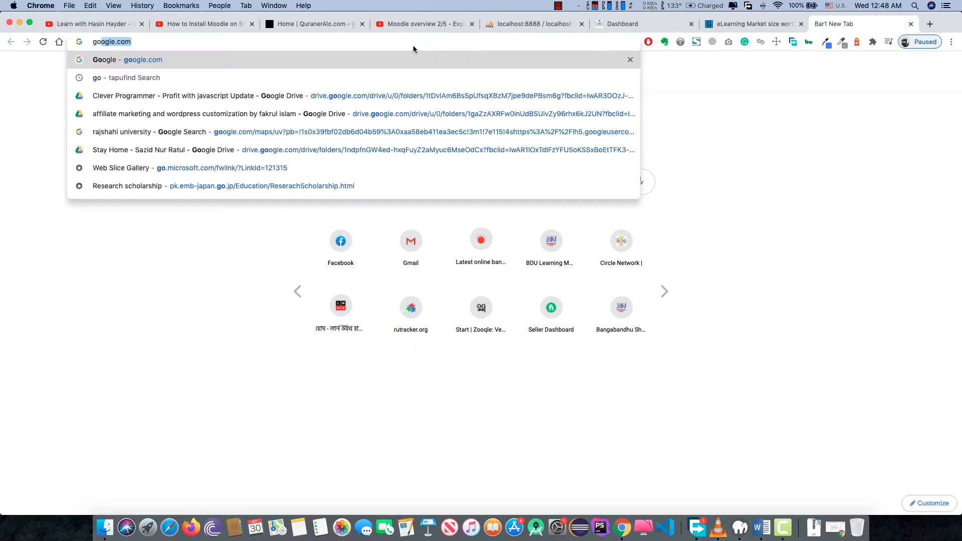
key(Return)
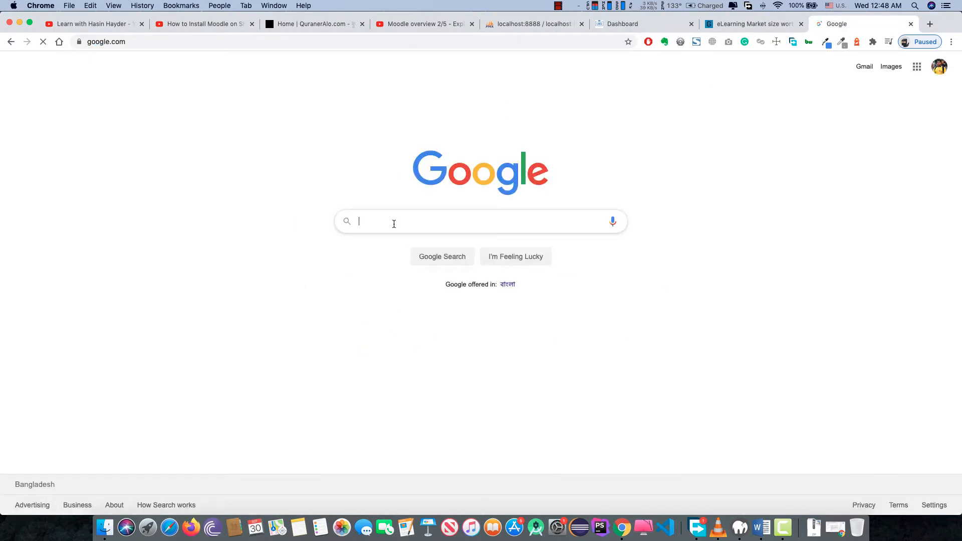
text(moodle)
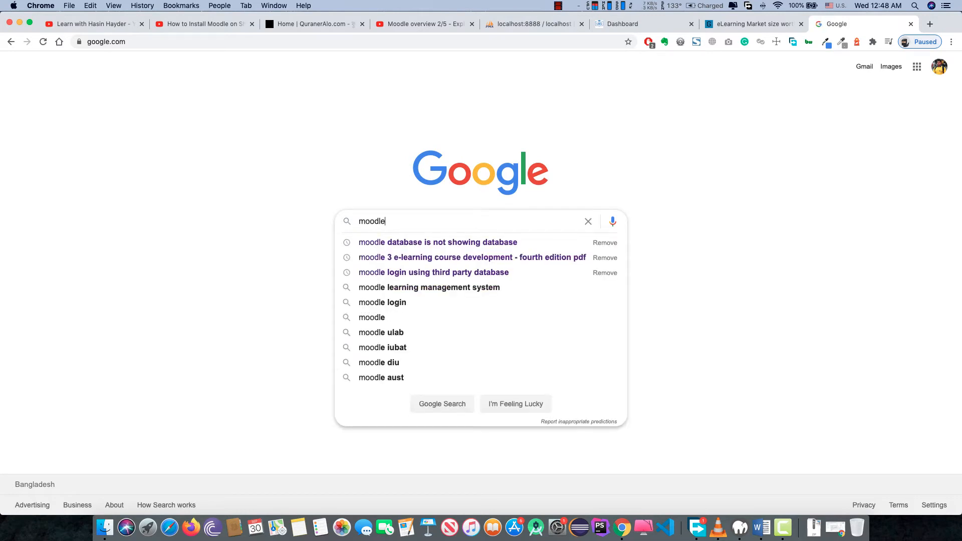
key(Return)
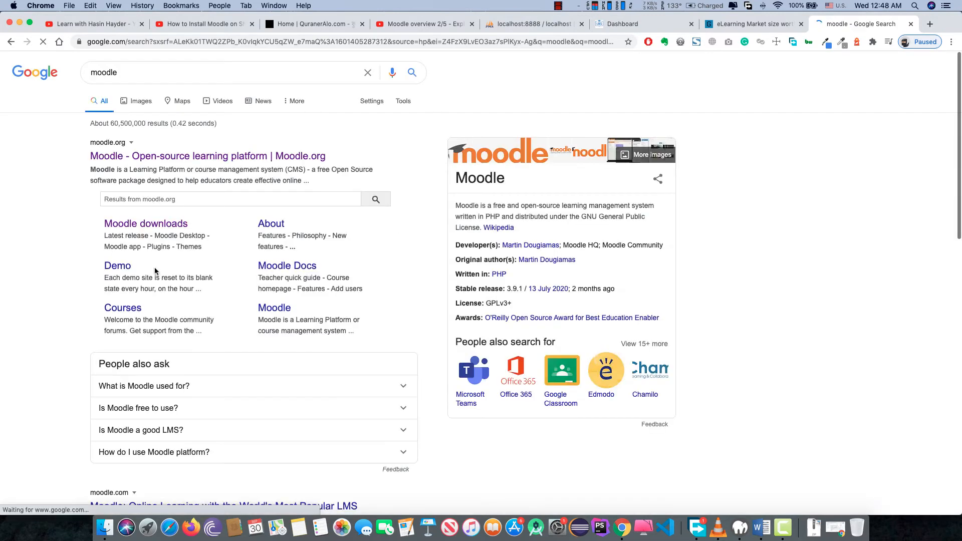
- Open the moodle.org result in a new tab and go to its Downloads page offering Moodle 3.9.2+
right_click(184, 157)
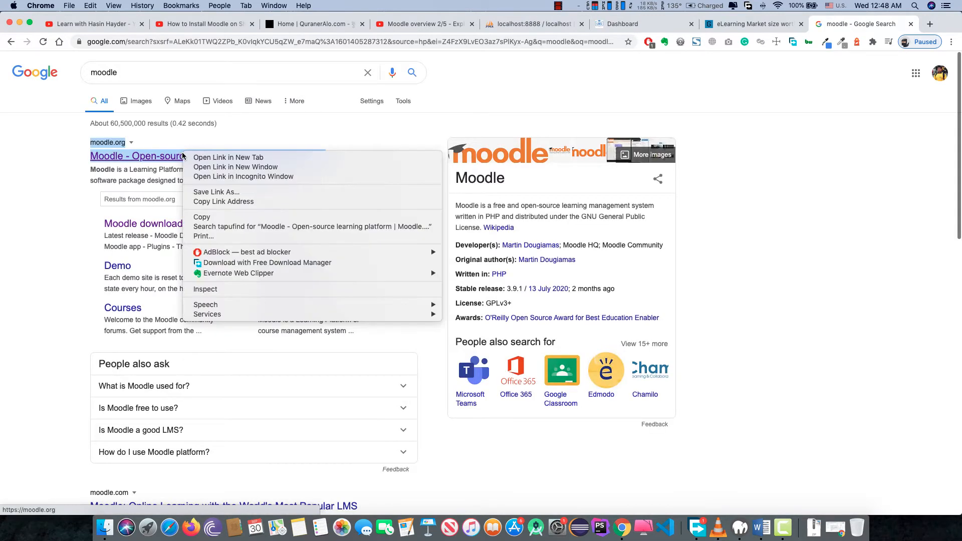
click(206, 159)
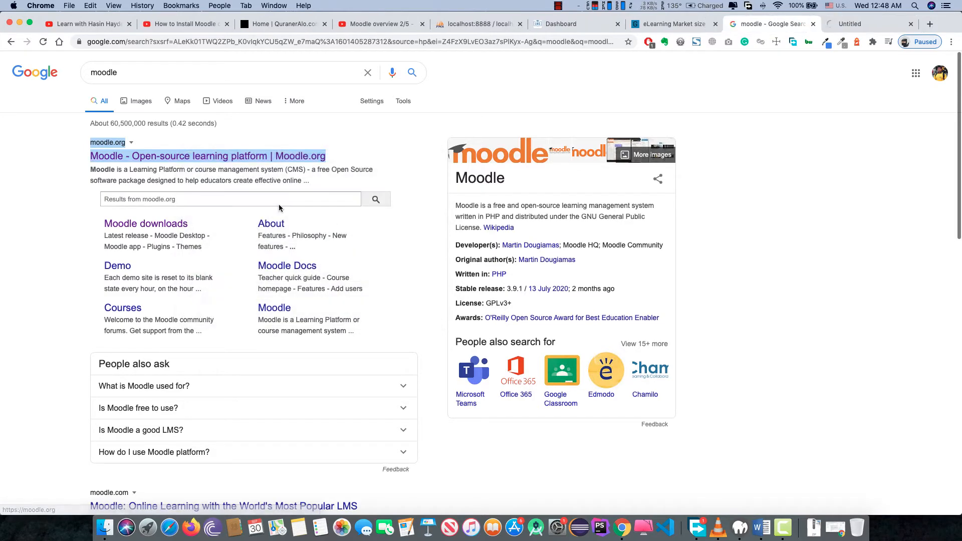
click(847, 20)
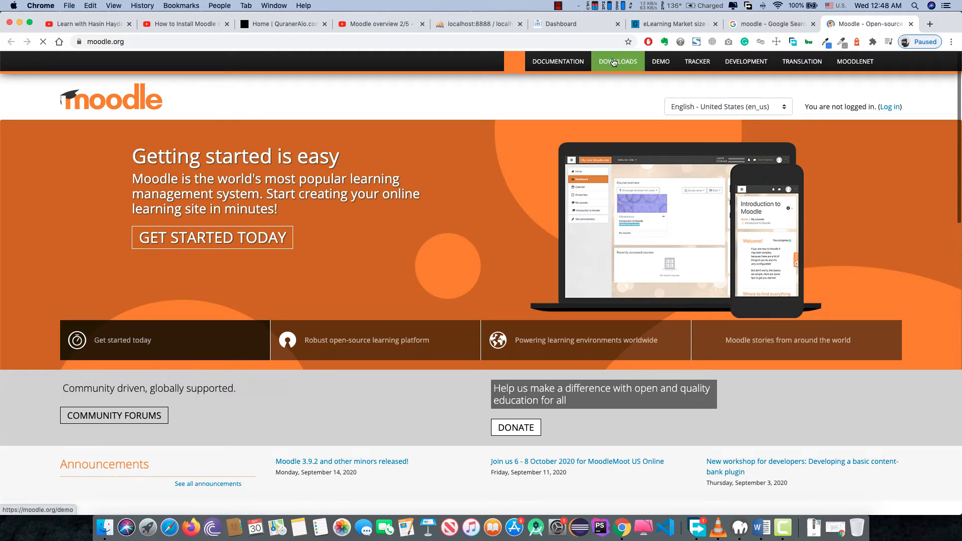
click(615, 62)
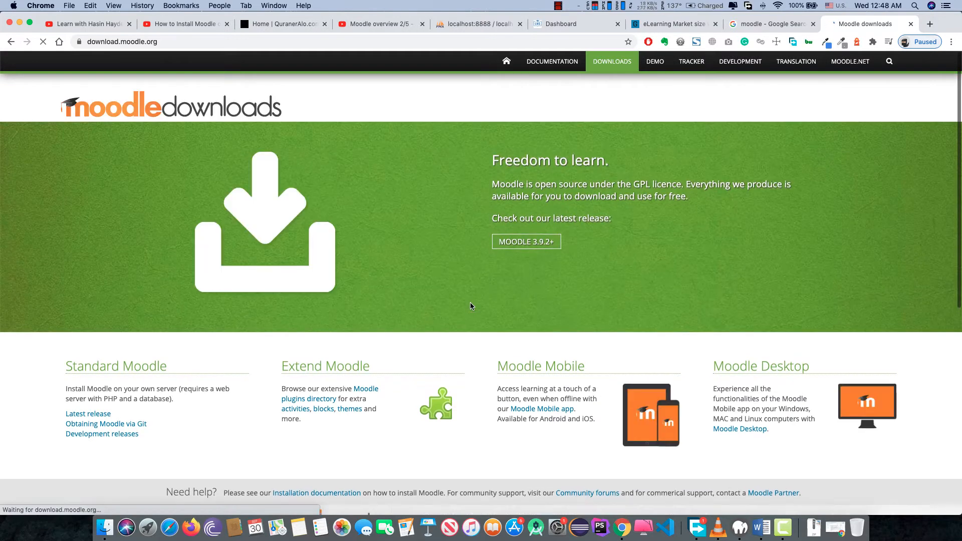
scroll(471, 306, down, 3)
scroll(428, 345, up, 3)
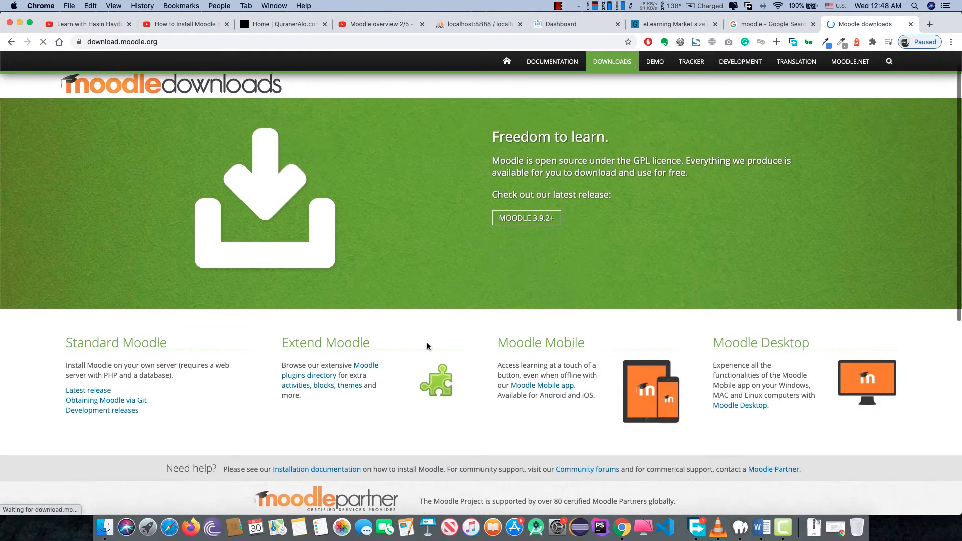
scroll(428, 347, down, 3)
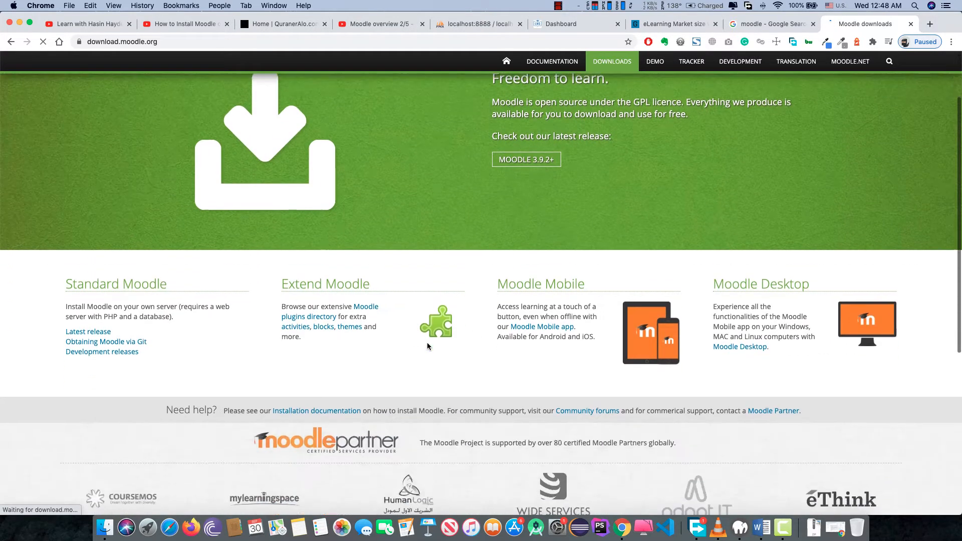
scroll(516, 190, up, 1)
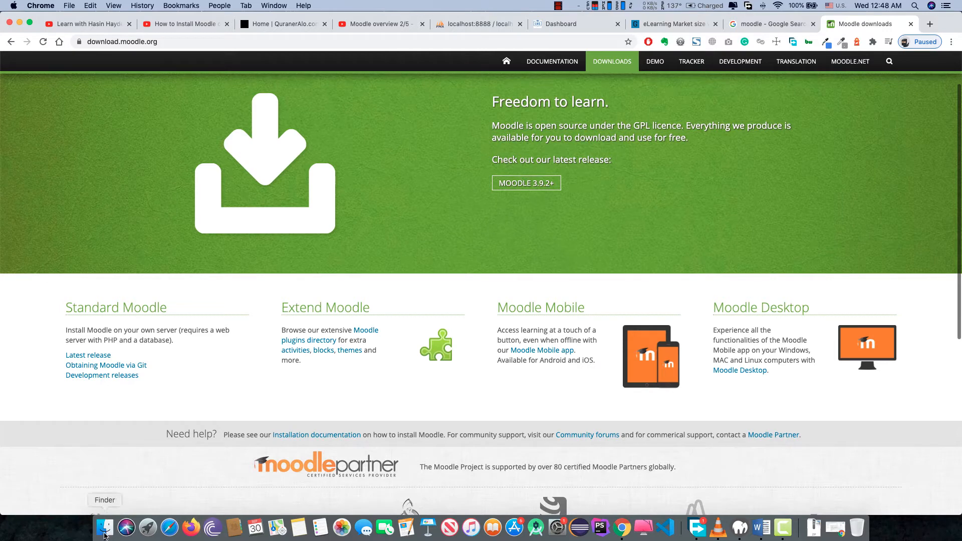
- Bring up the htdocs folder in Finder and select moodle-latest-39.zip
click(105, 530)
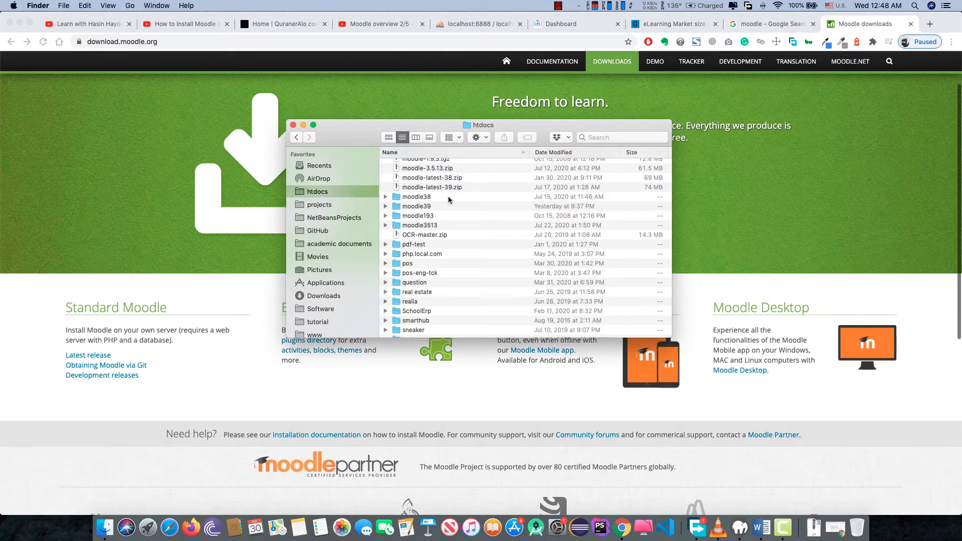
scroll(456, 205, up, 3)
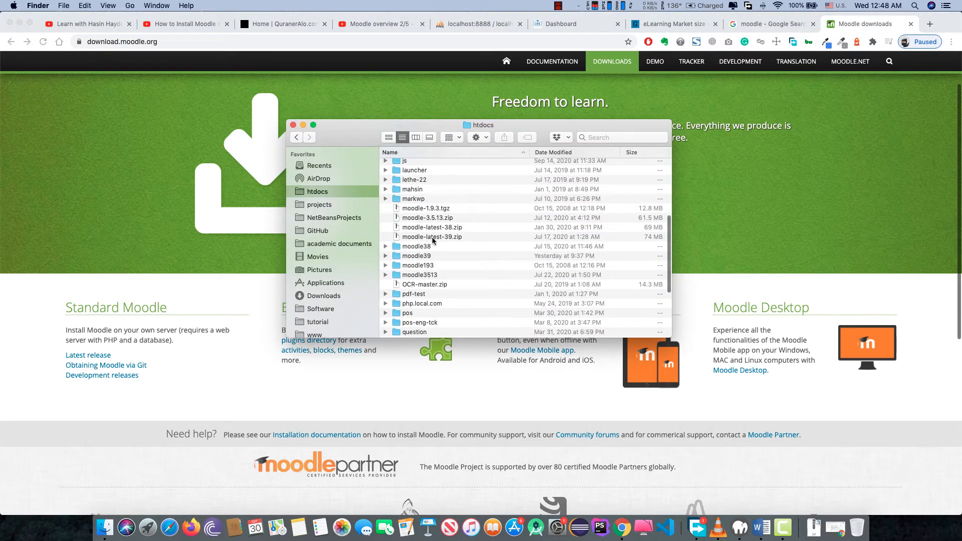
click(434, 238)
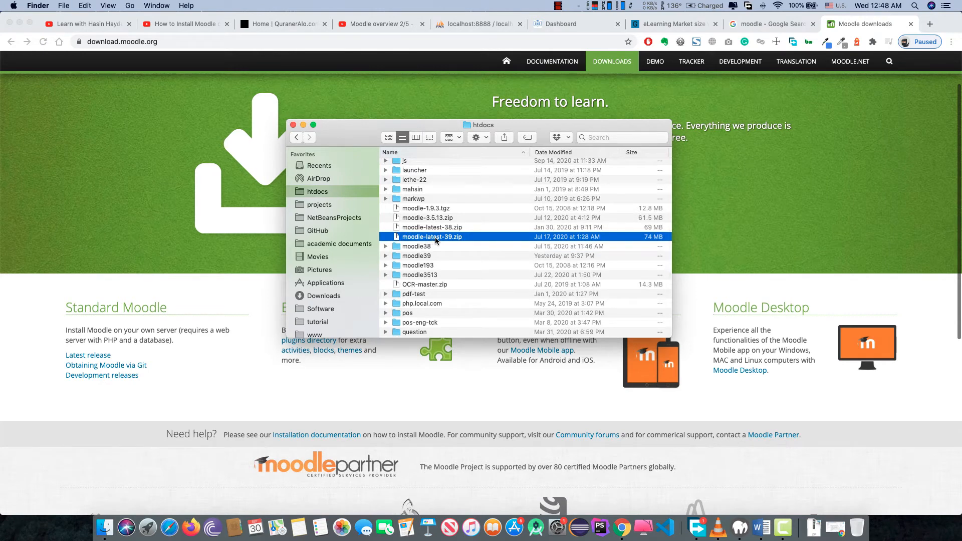
- Unzip moodle-latest-39.zip in htdocs with the default Archive Utility
scroll(470, 245, up, 3)
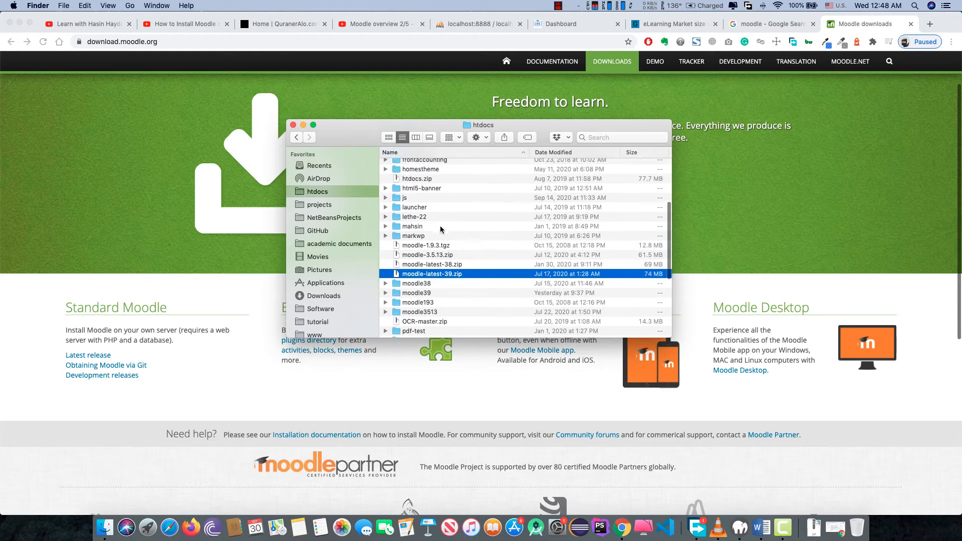
scroll(443, 230, down, 5)
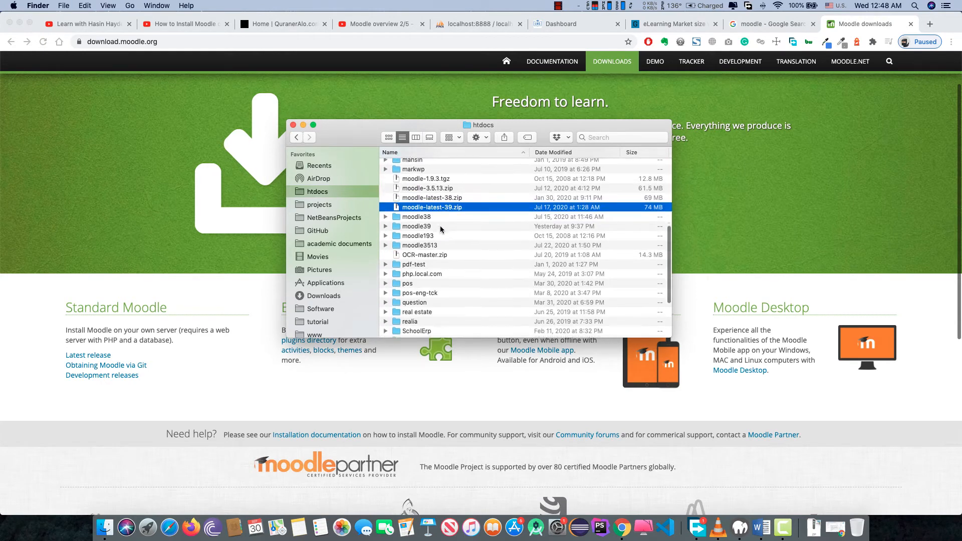
right_click(441, 204)
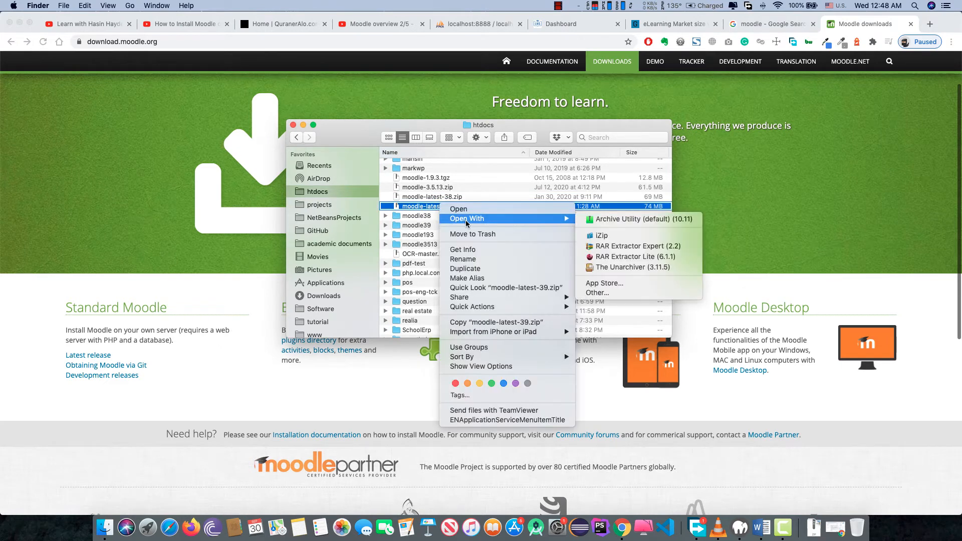
click(621, 225)
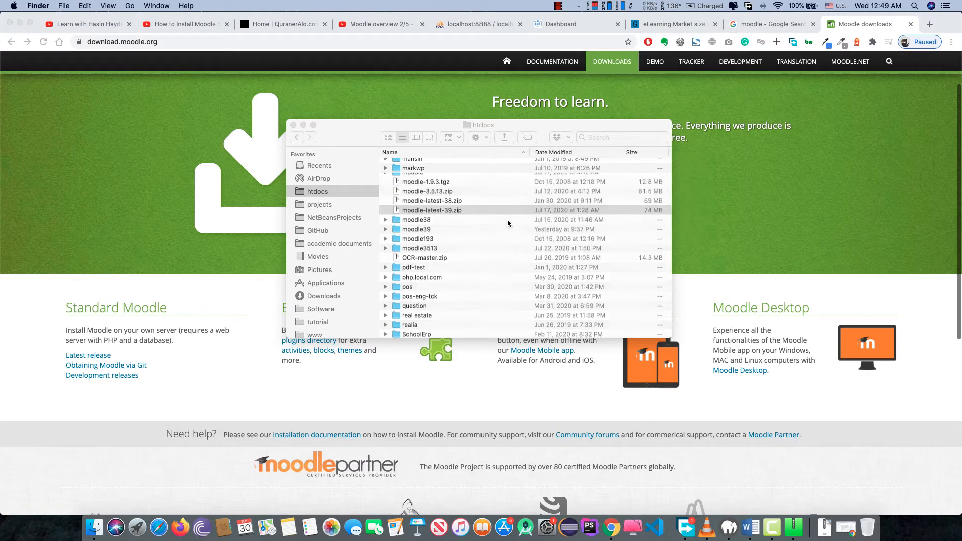
- Rename the extracted moodle folder in htdocs to 'moodle392'
click(417, 178)
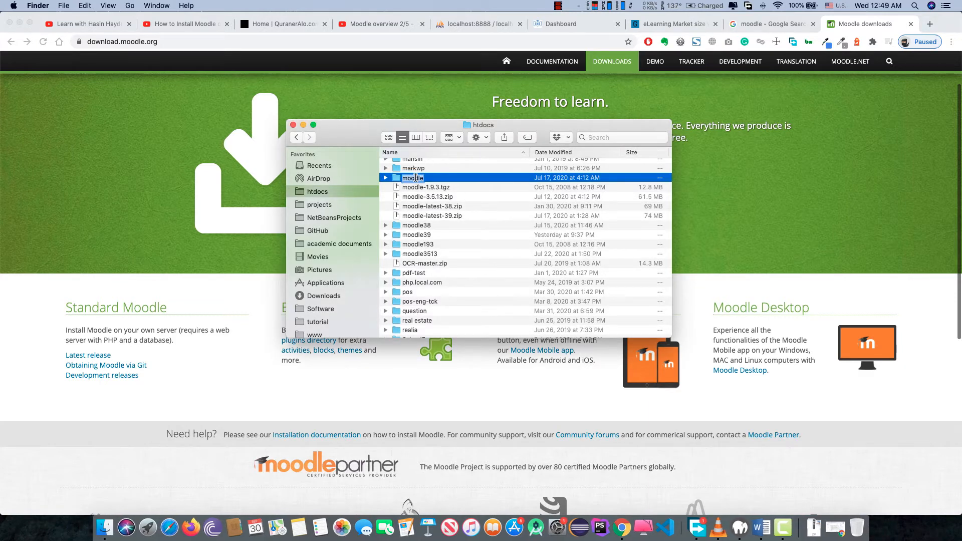
key(Return)
key(Return)
text(39)
text(2)
key(Return)
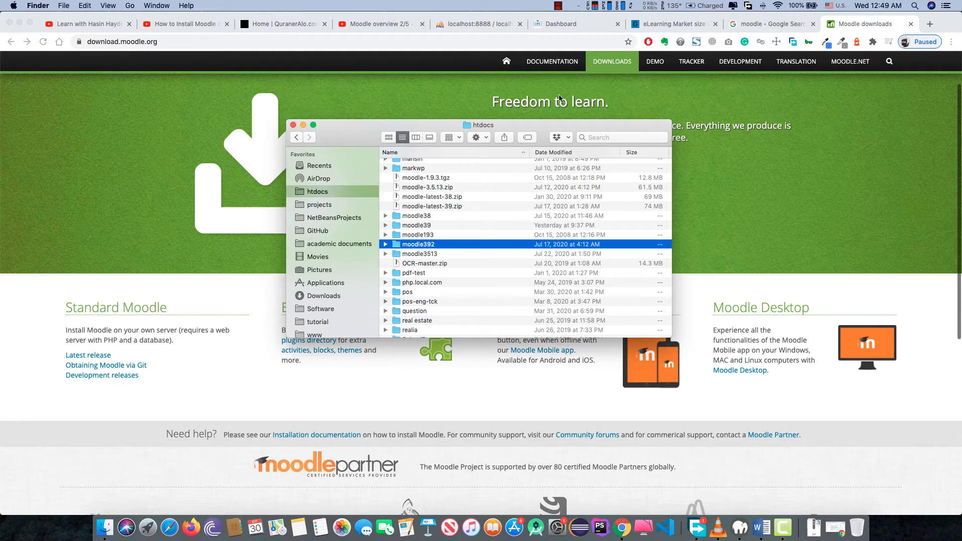
- Load localhost:8888/moodle392 in a new Chrome tab to launch the Moodle installer
click(930, 23)
click(930, 24)
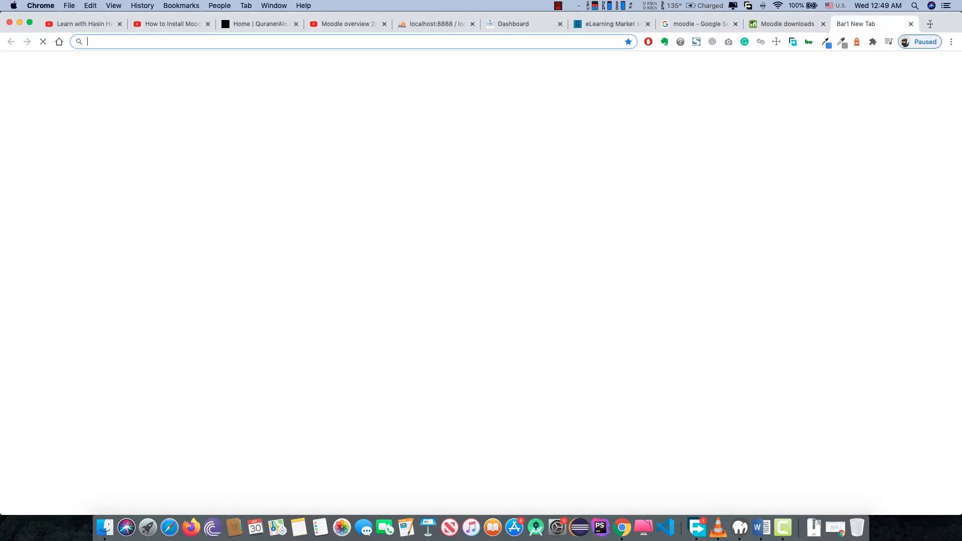
text(lo)
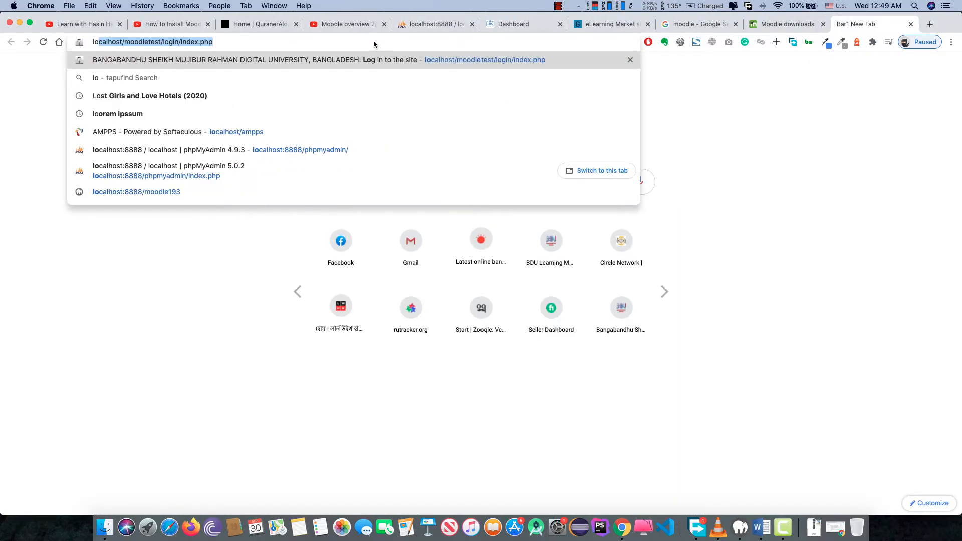
text(calhost/moodletest/login/in)
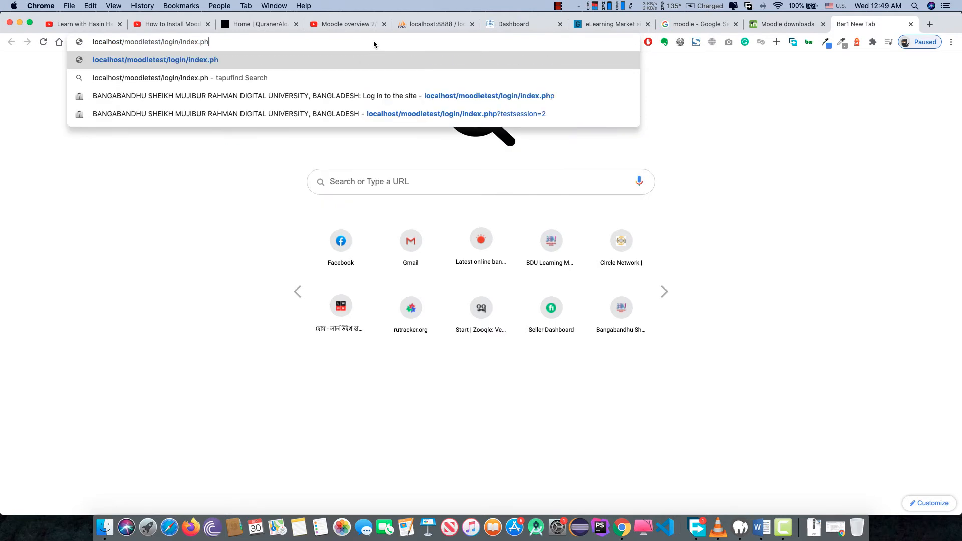
key(BackSpace)
key(BackSpace)
key(BackSpace)
key(BackSpace)
key(BackSpace)
key(BackSpace)
key(BackSpace)
key(BackSpace)
key(BackSpace)
key(BackSpace)
key(BackSpace)
key(BackSpace)
key(BackSpace)
key(BackSpace)
key(BackSpace)
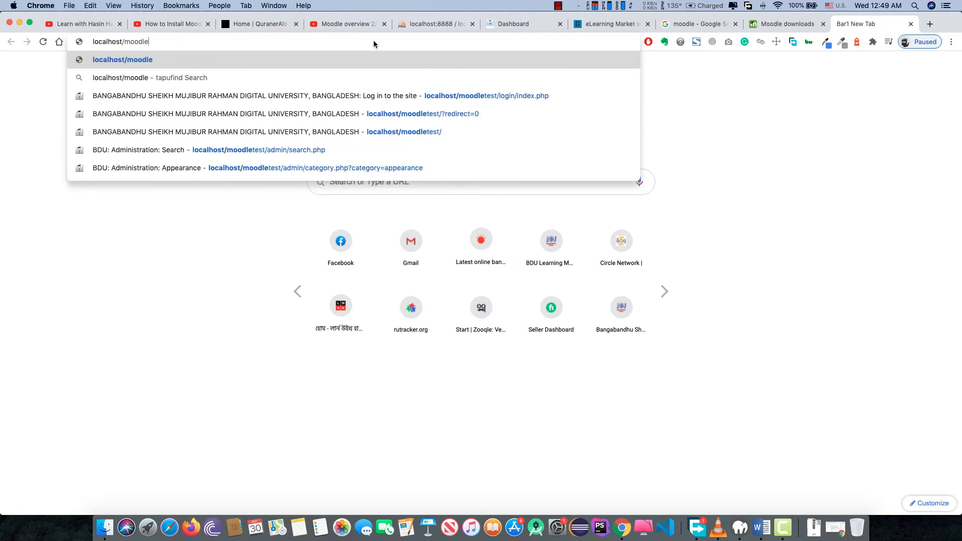
key(BackSpace)
key(BackSpace)
key(BackSpace)
key(BackSpace)
key(BackSpace)
text(:)
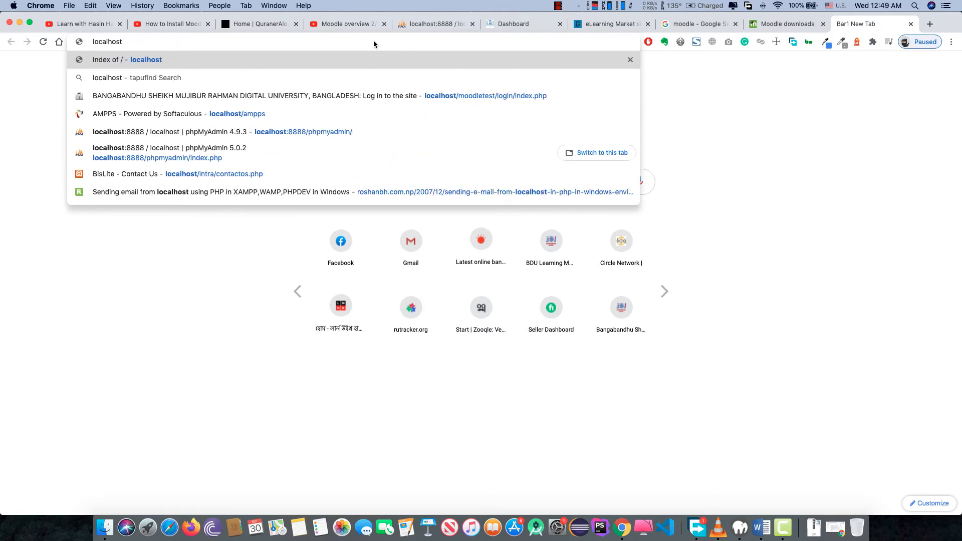
text(88)
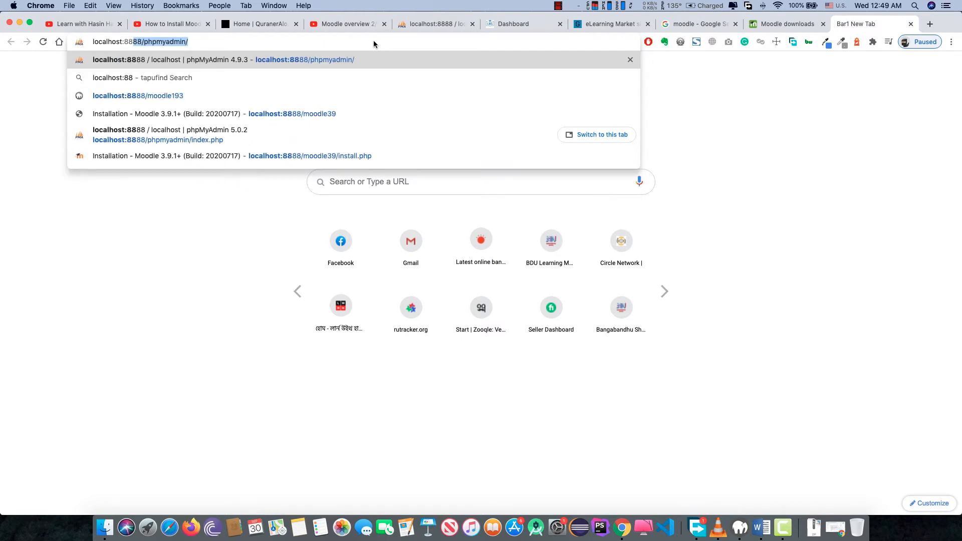
text(88/php)
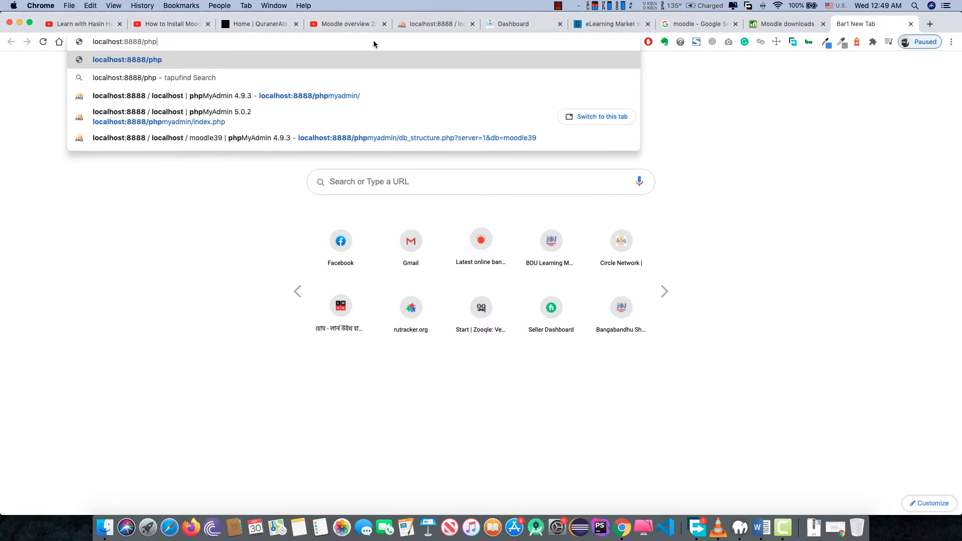
key(BackSpace)
key(BackSpace)
key(BackSpace)
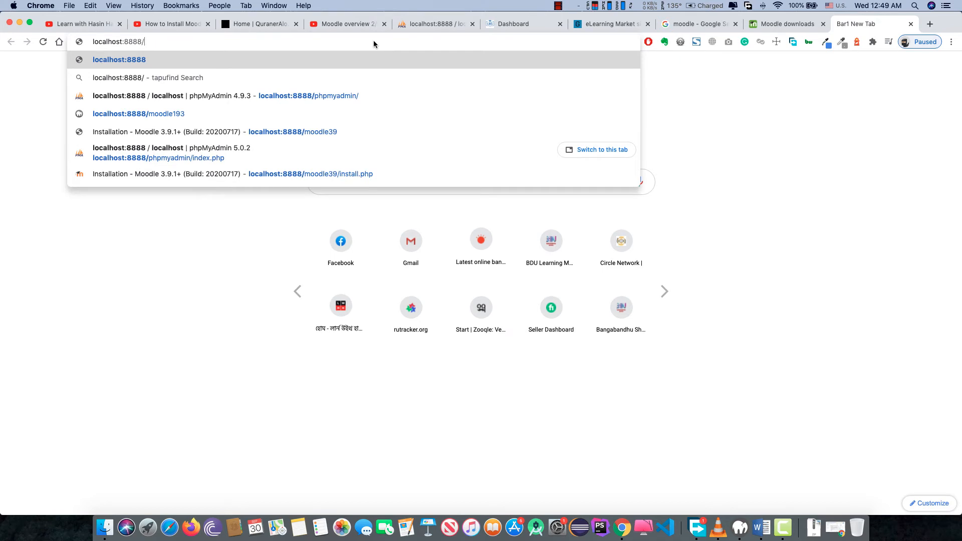
text(moo)
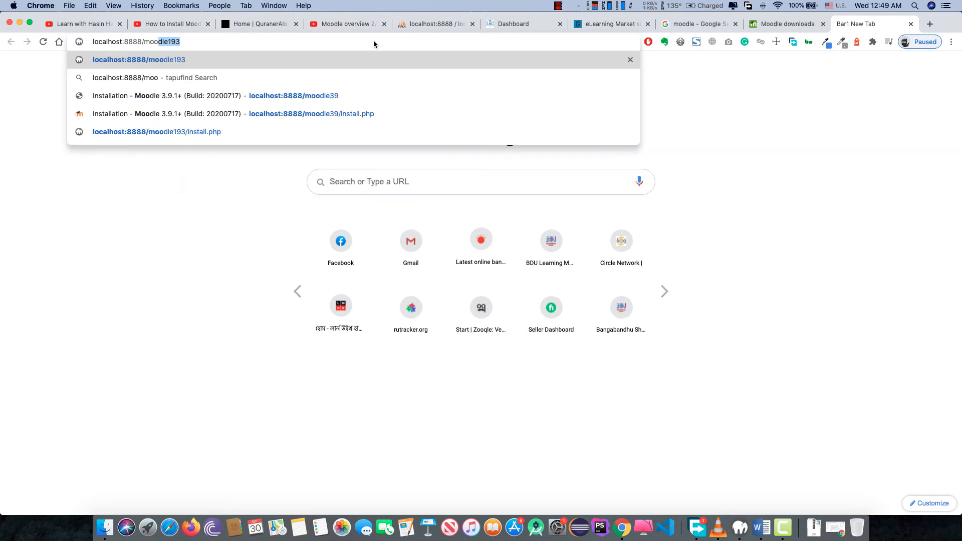
text(dle)
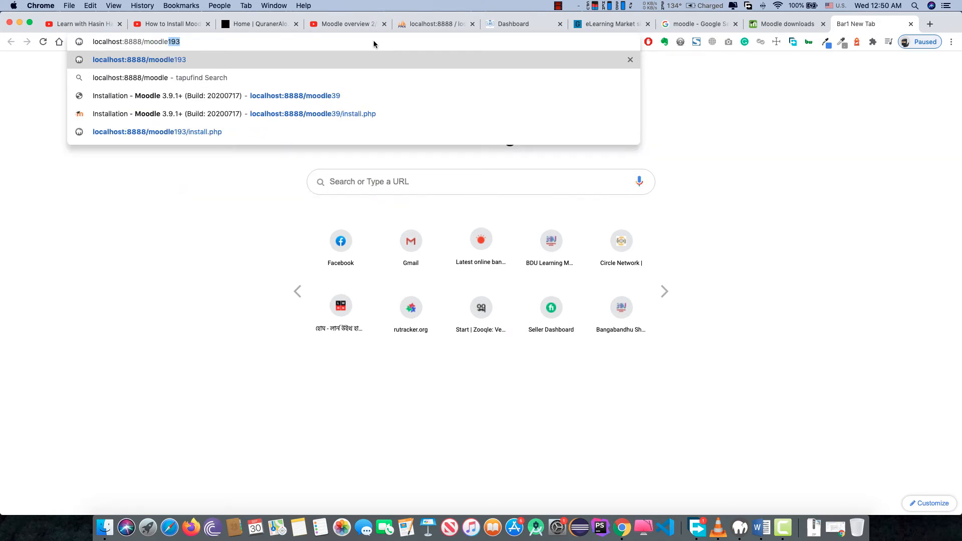
text(392)
key(Return)
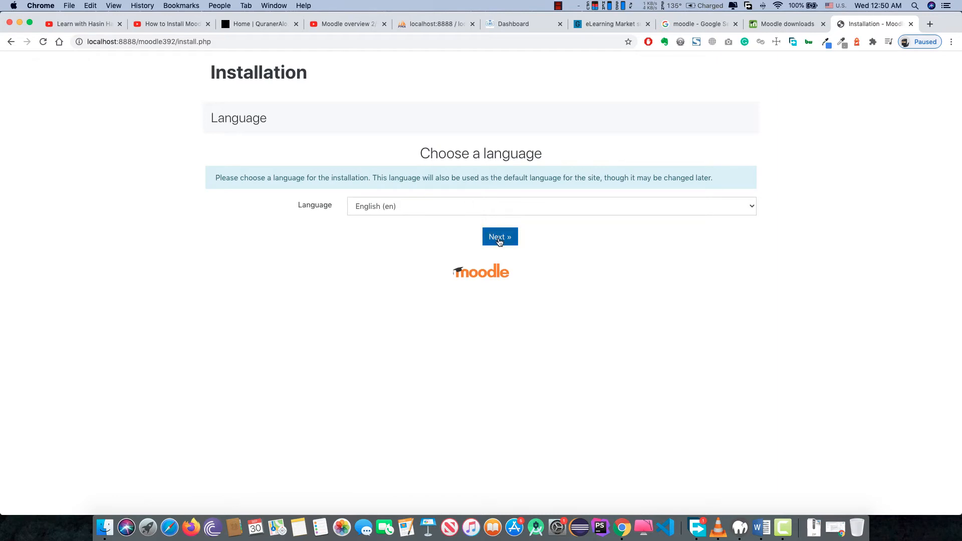
- Keep English (en) as the installation language and continue to the paths step
click(484, 211)
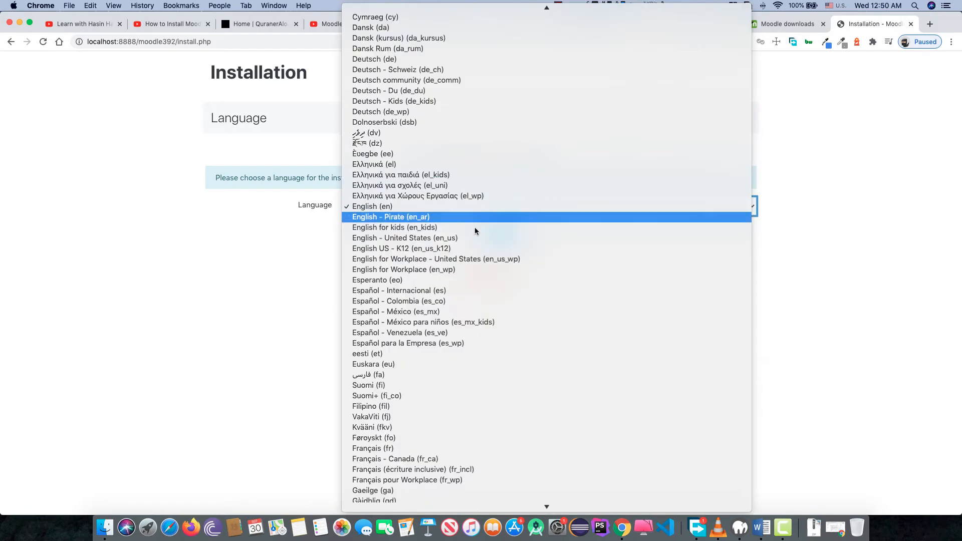
click(306, 233)
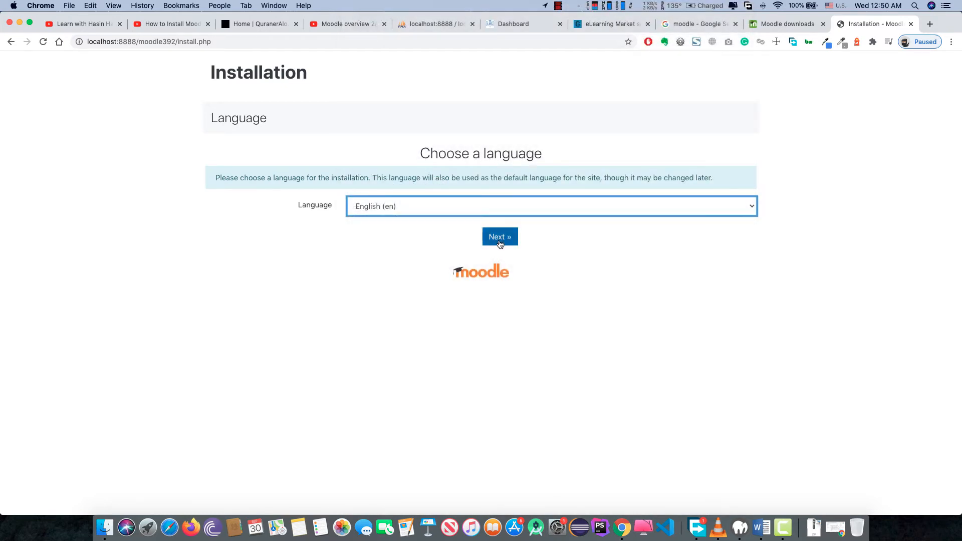
click(500, 238)
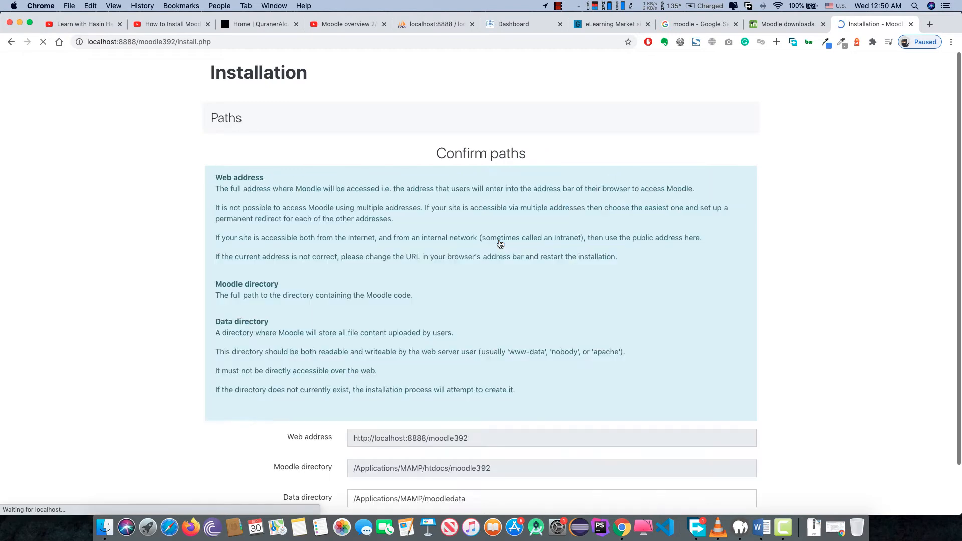
- Set the data directory to /Applications/MAMP/moodle392data and continue to the database step
scroll(414, 312, down, 2)
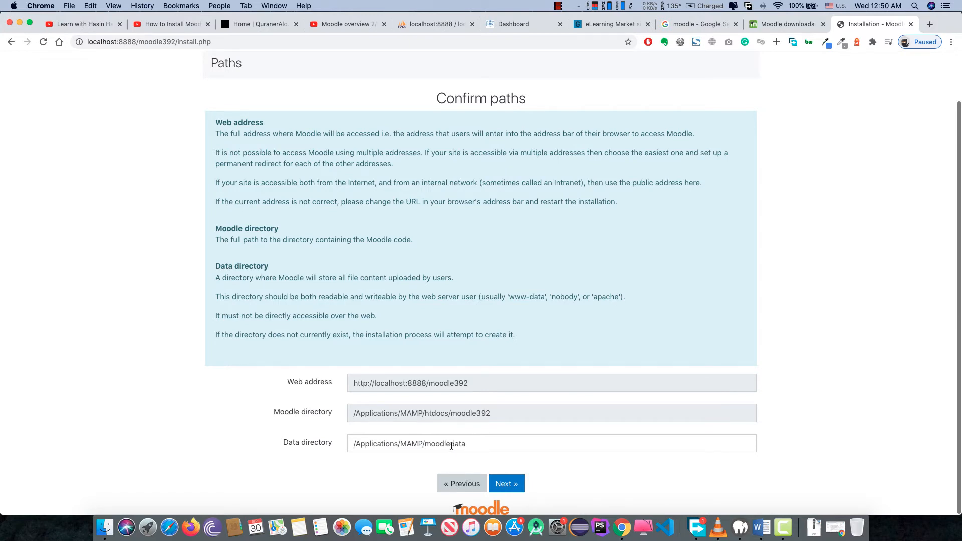
click(451, 446)
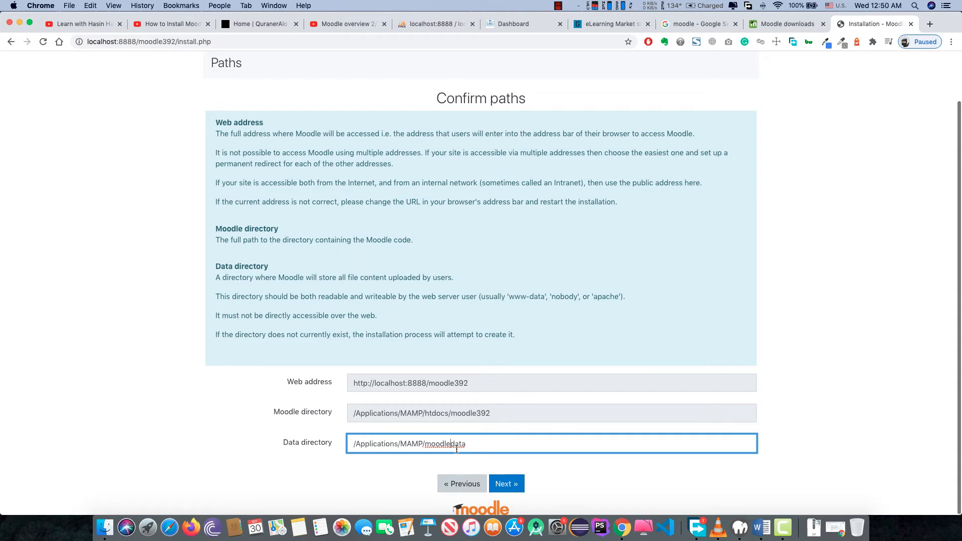
text(392)
click(509, 484)
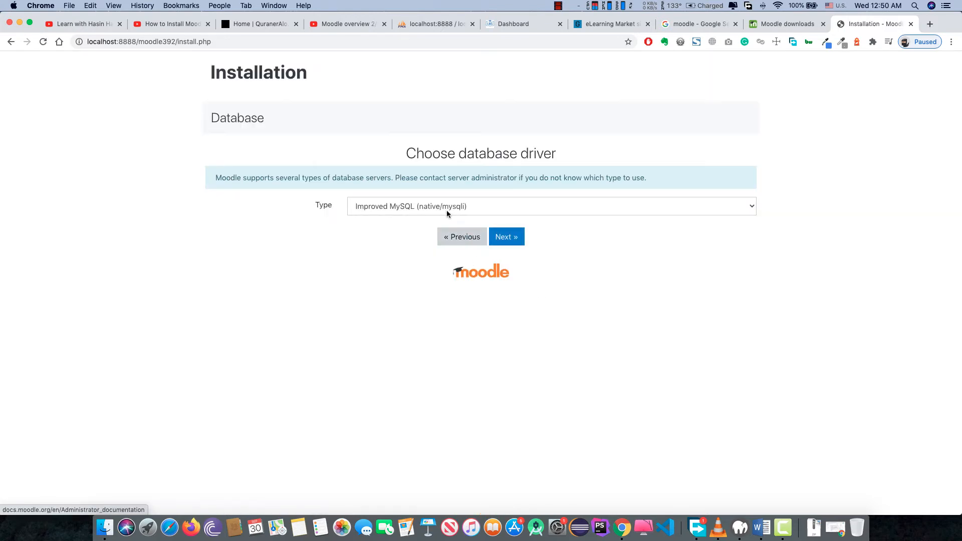
- Keep Improved MySQL as the database driver and move to the database settings
click(447, 207)
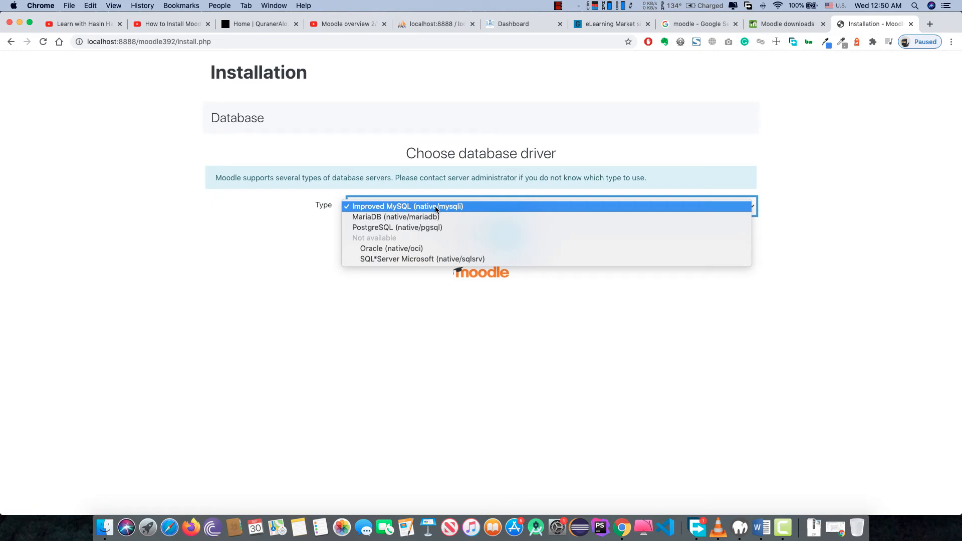
click(435, 210)
click(507, 238)
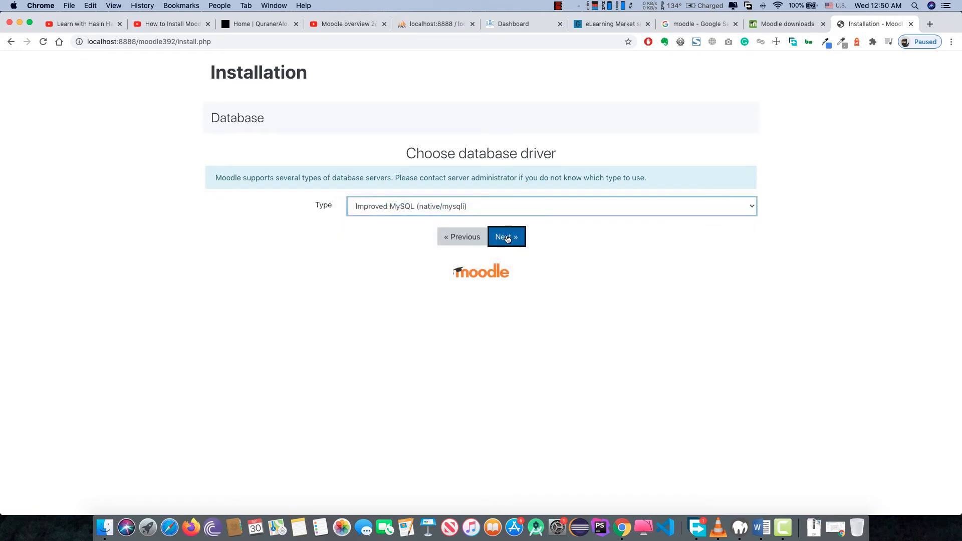
- Fill in the saved database user name and the database password
scroll(442, 317, down, 2)
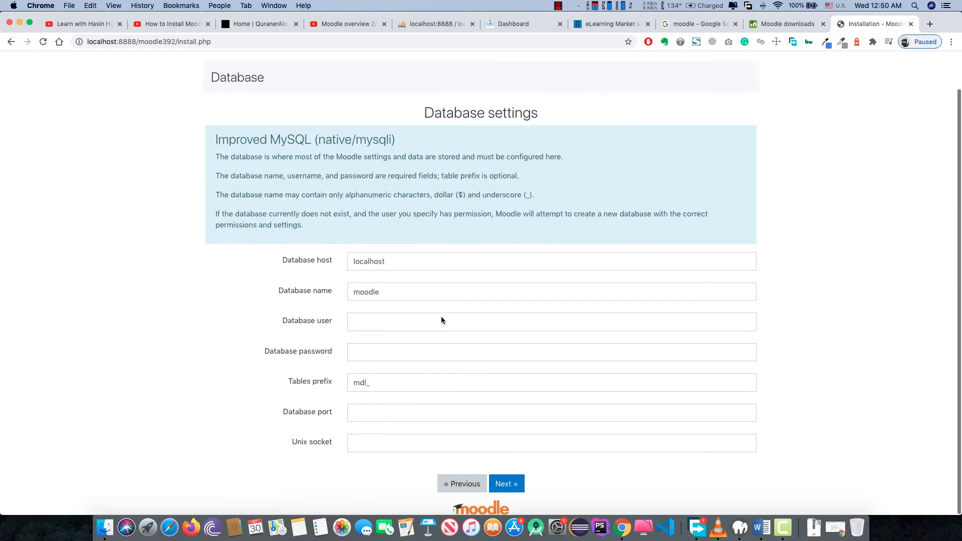
click(377, 328)
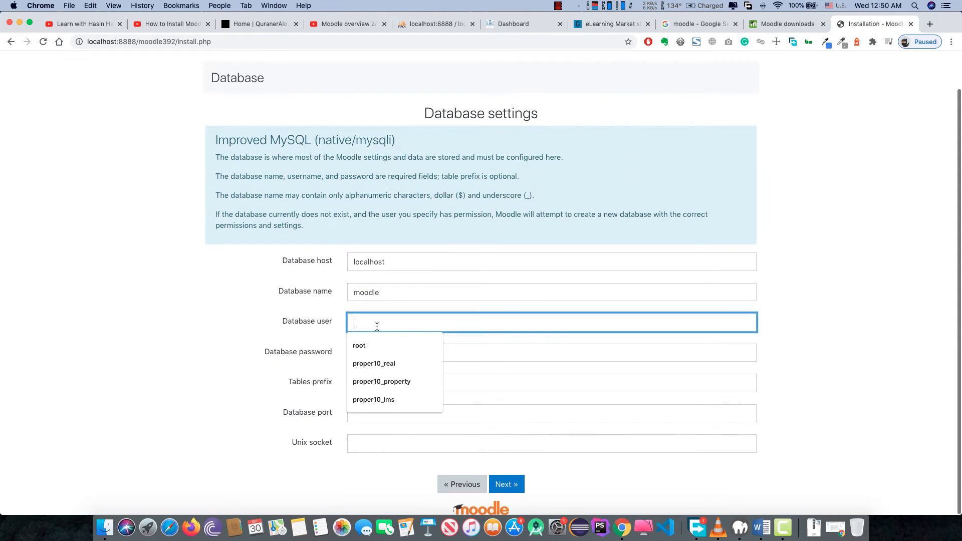
click(359, 345)
click(365, 352)
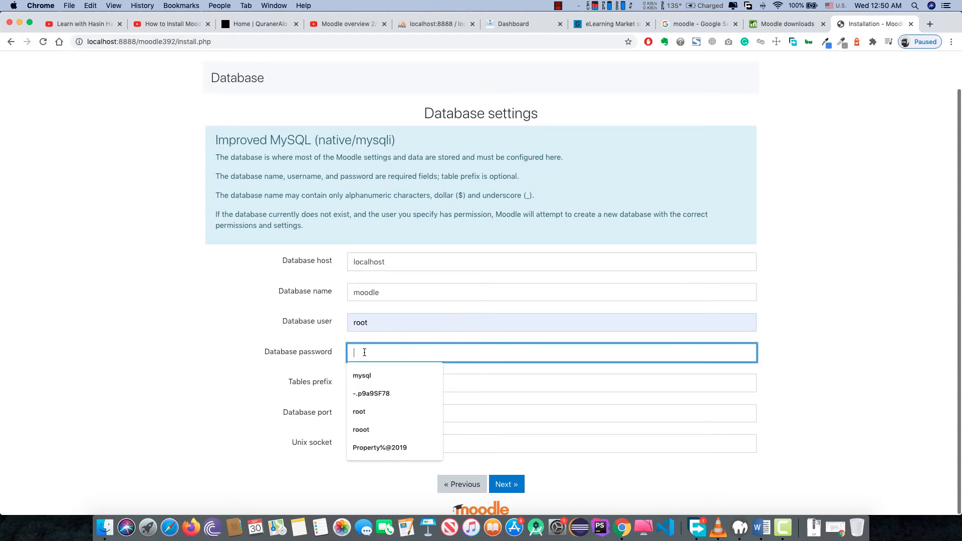
text(root)
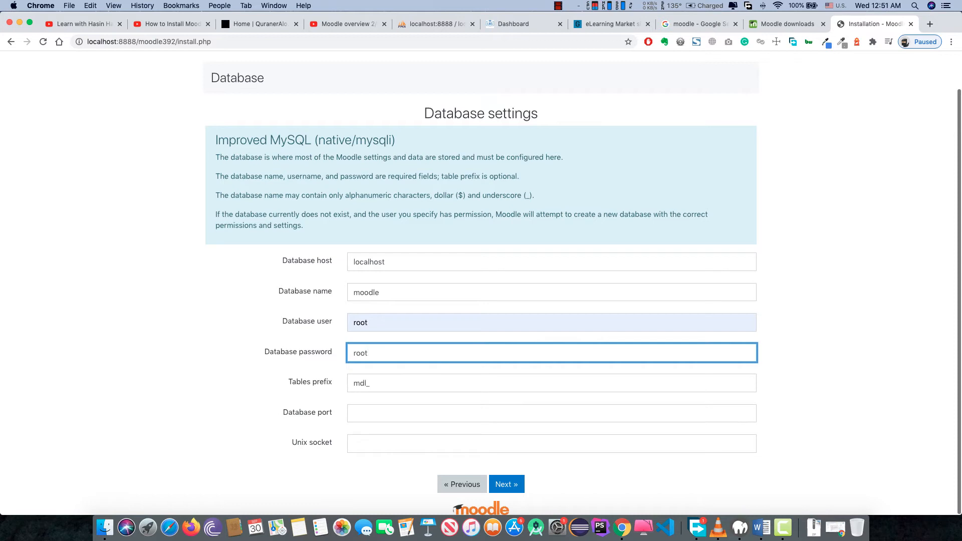
- Set table prefix mdlex_ and database name moodle392, then submit the settings
click(385, 383)
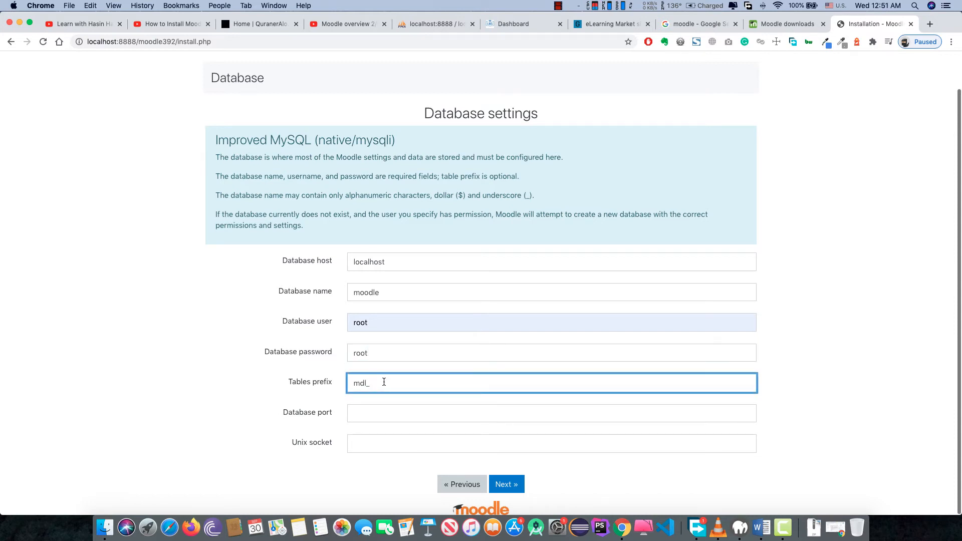
key(BackSpace)
text(ex)
click(396, 293)
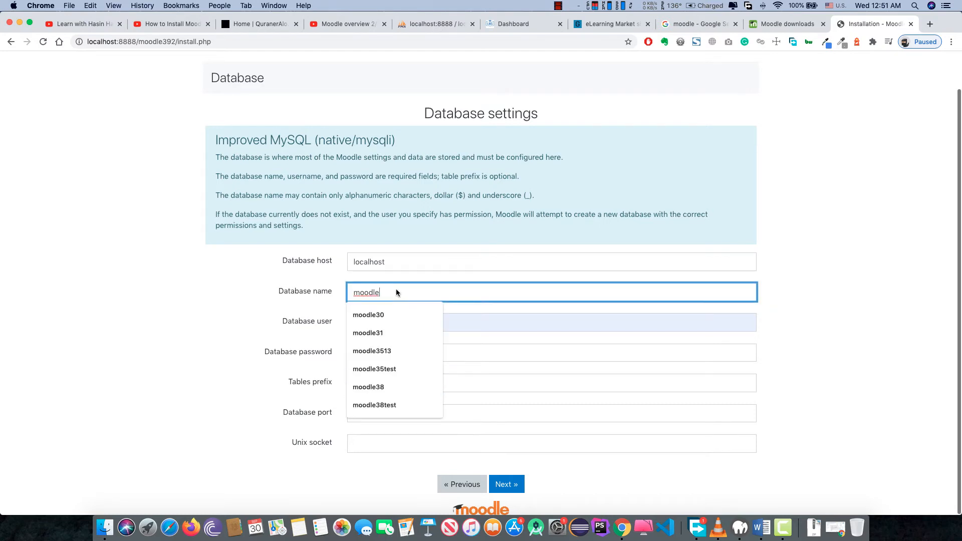
text(392)
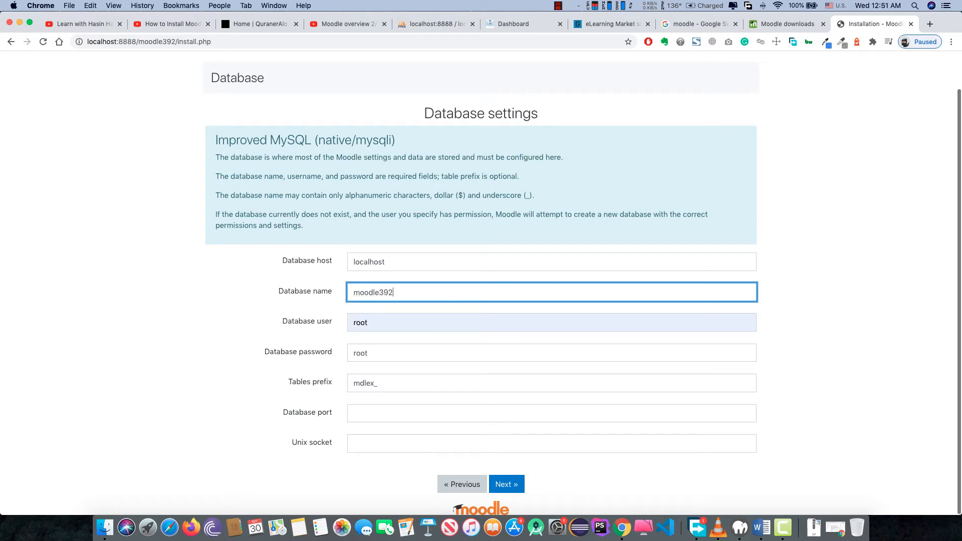
click(513, 486)
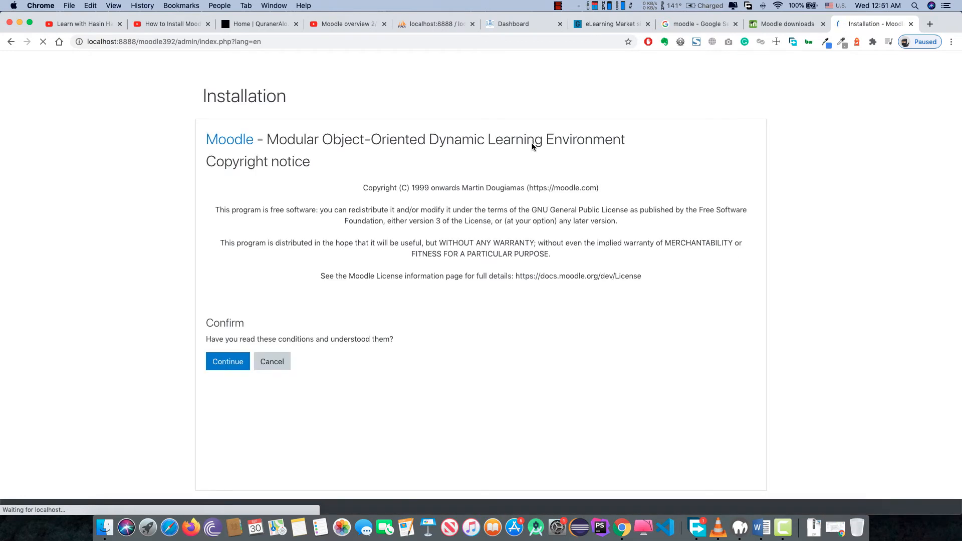
- Accept the Moodle copyright notice and review the server check results
click(231, 360)
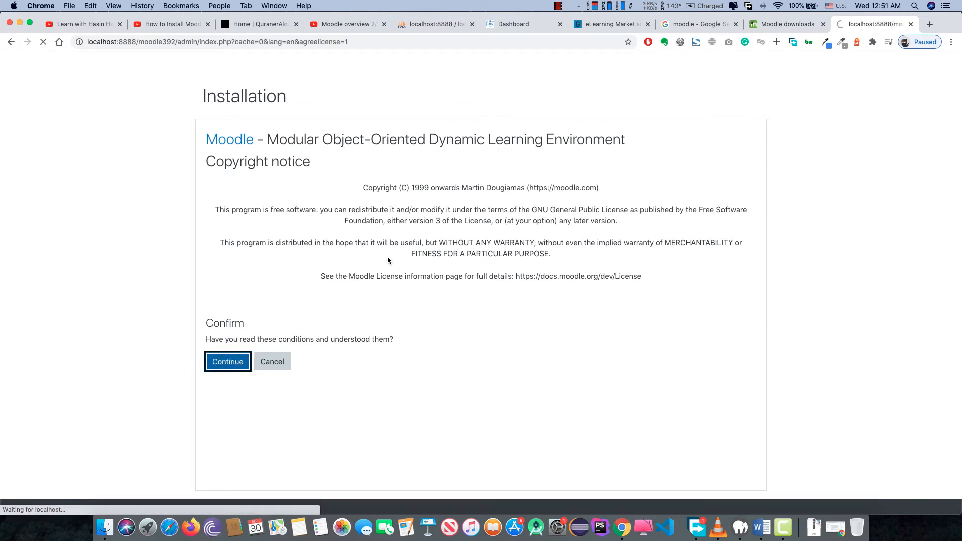
scroll(388, 253, down, 2)
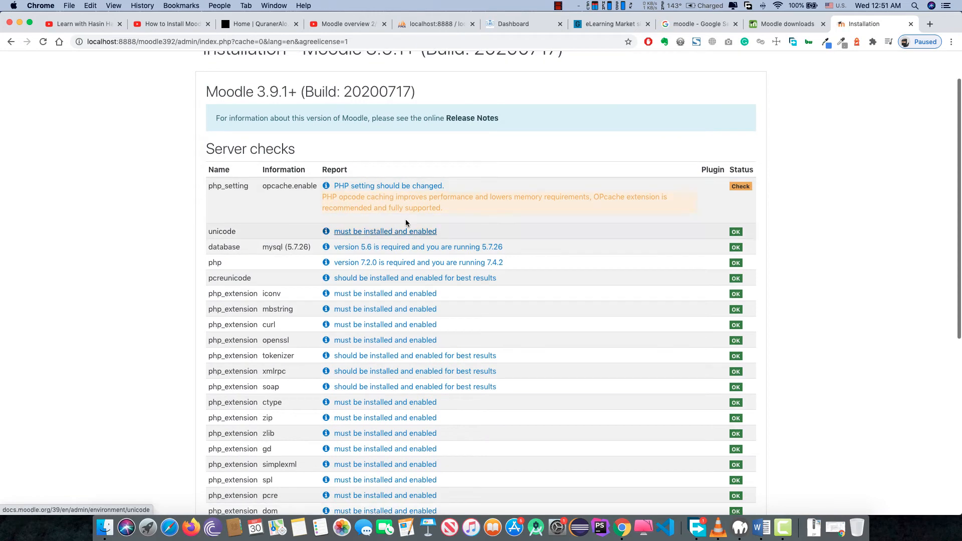
scroll(422, 296, down, 5)
scroll(422, 296, down, 5)
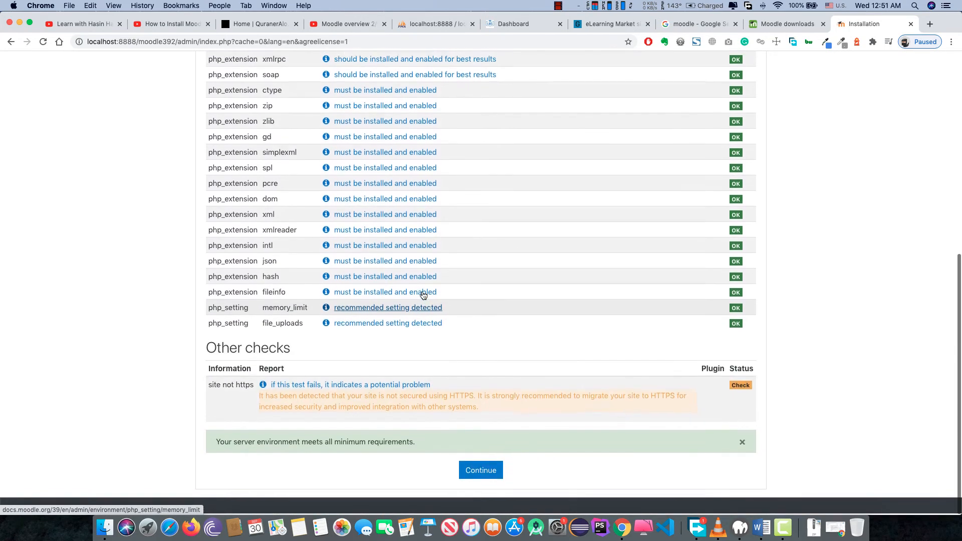
scroll(423, 296, up, 5)
scroll(422, 295, up, 5)
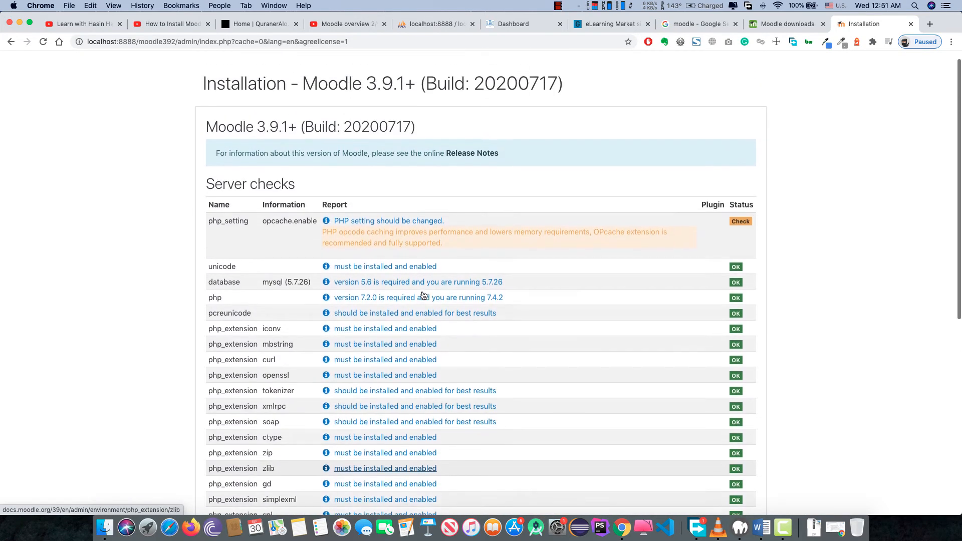
scroll(422, 291, down, 1)
scroll(423, 289, down, 5)
scroll(423, 289, up, 3)
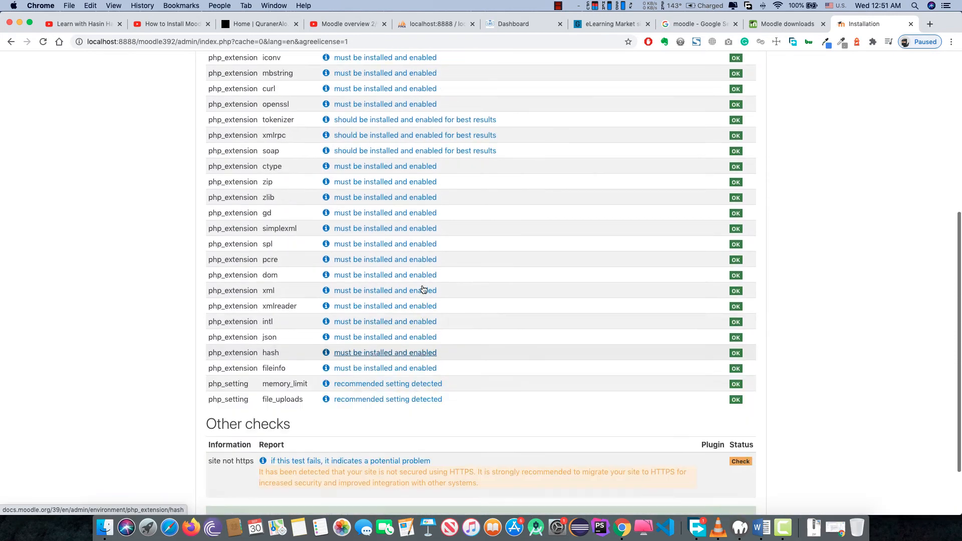
scroll(464, 113, up, 2)
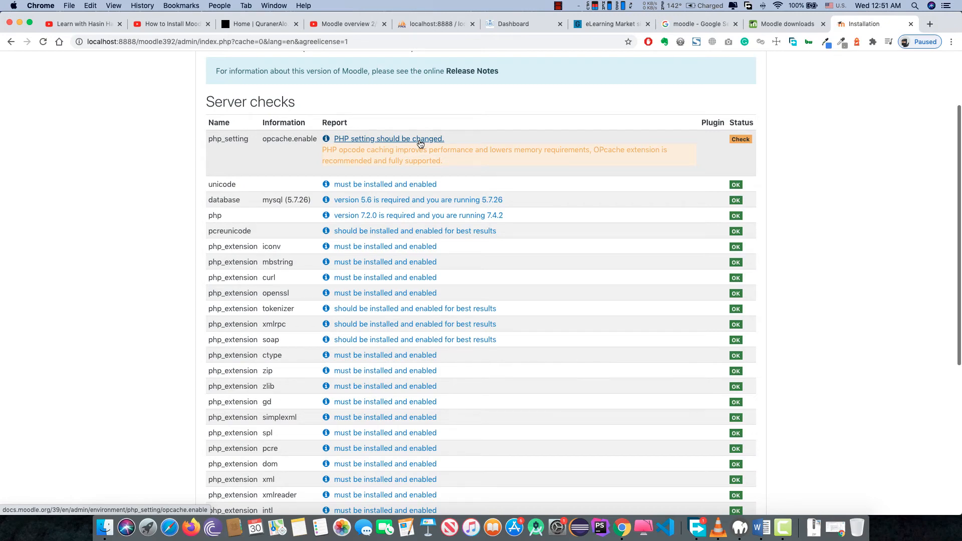
scroll(420, 144, down, 5)
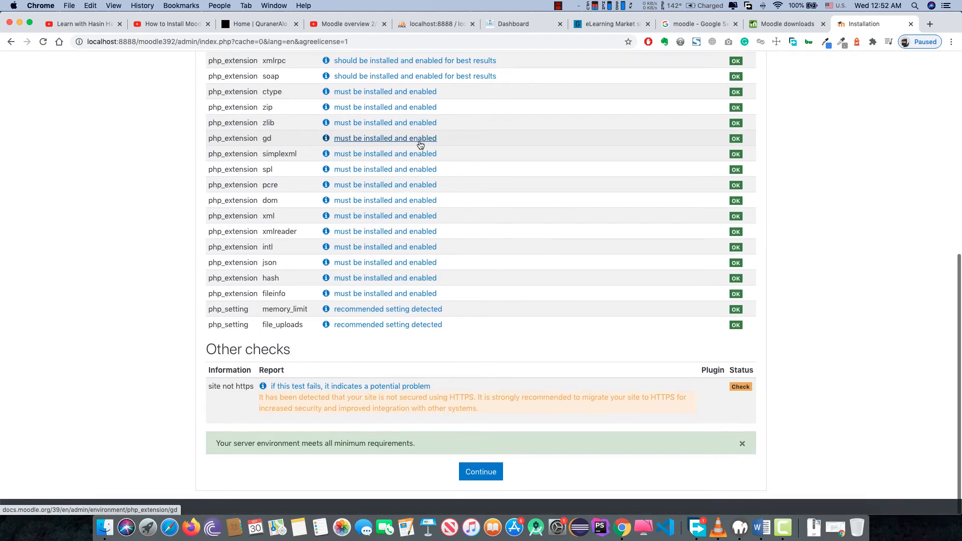
scroll(390, 281, up, 3)
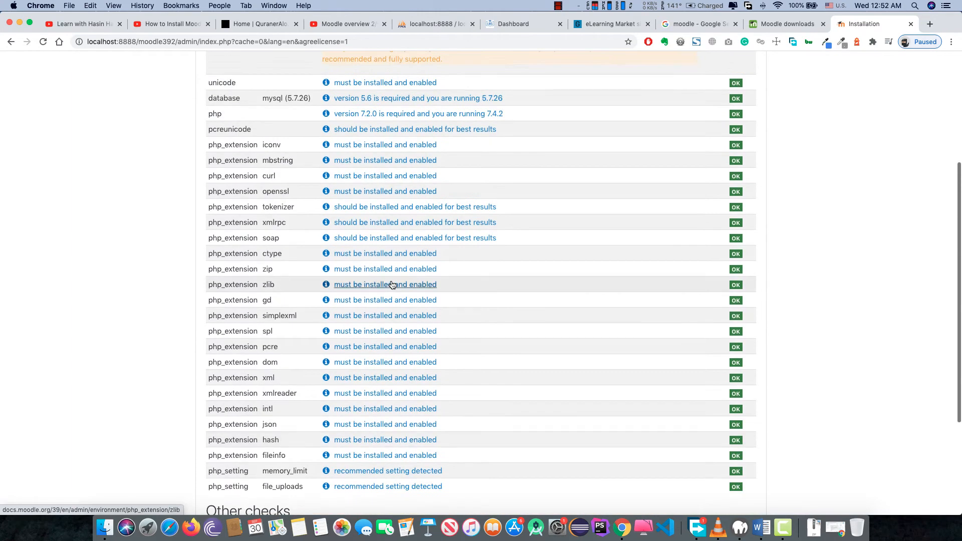
scroll(392, 284, down, 3)
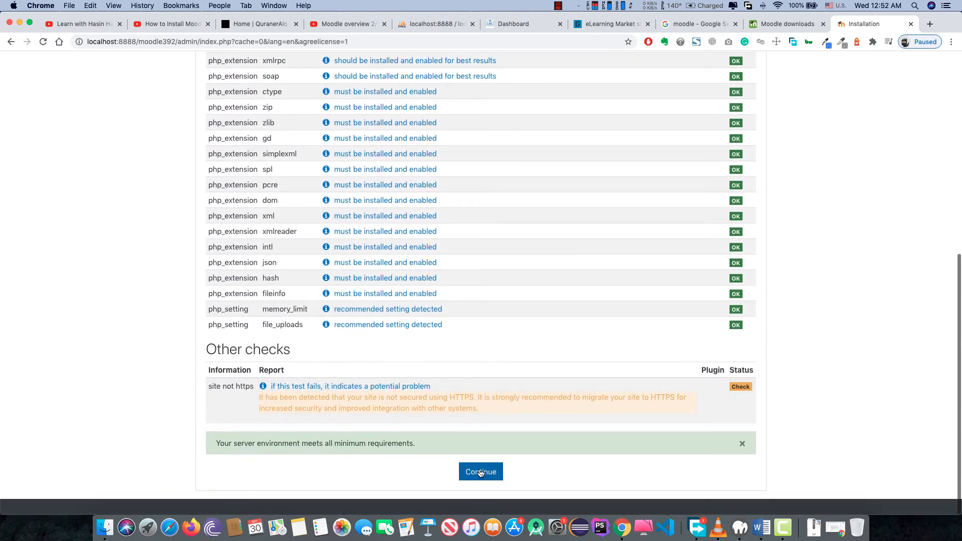
- Continue past the passed server checks to begin the system installation
click(480, 472)
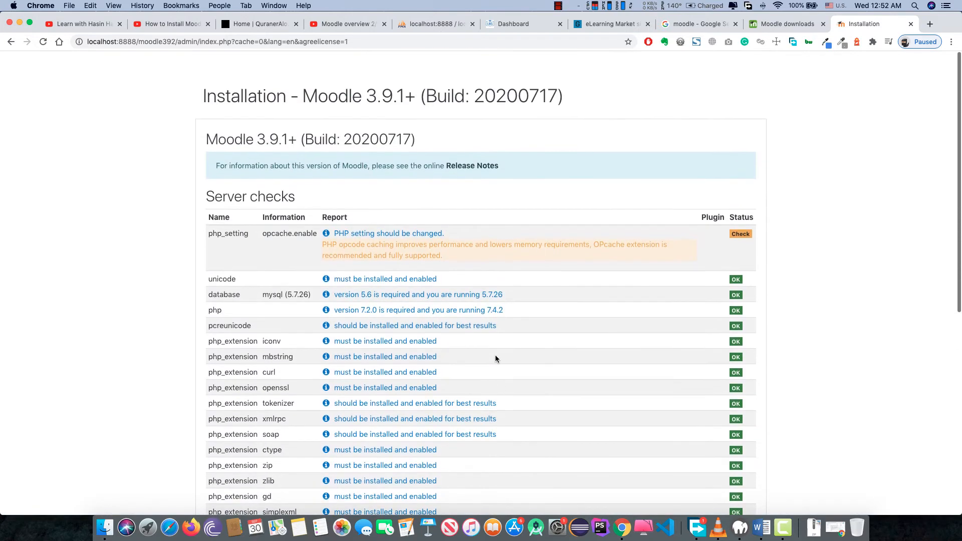
scroll(495, 359, down, 7)
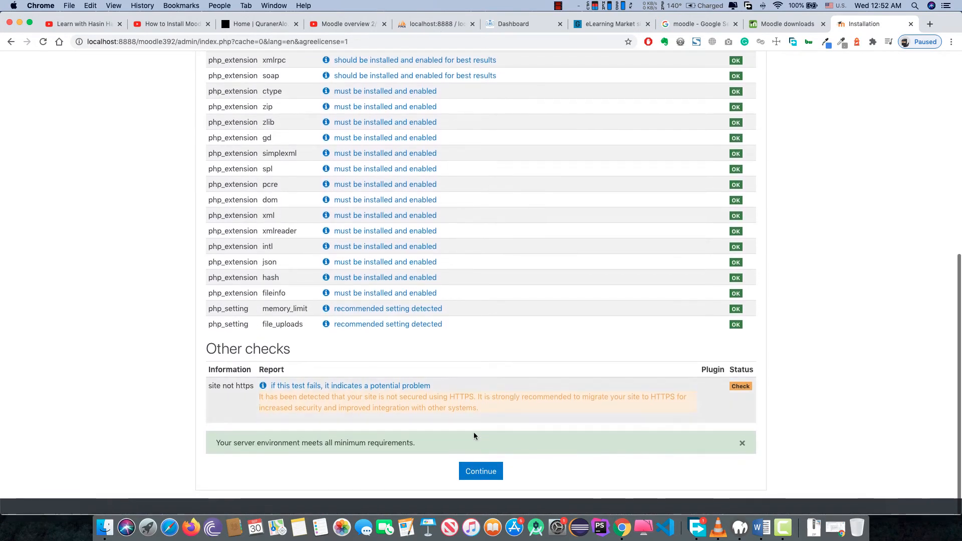
click(472, 473)
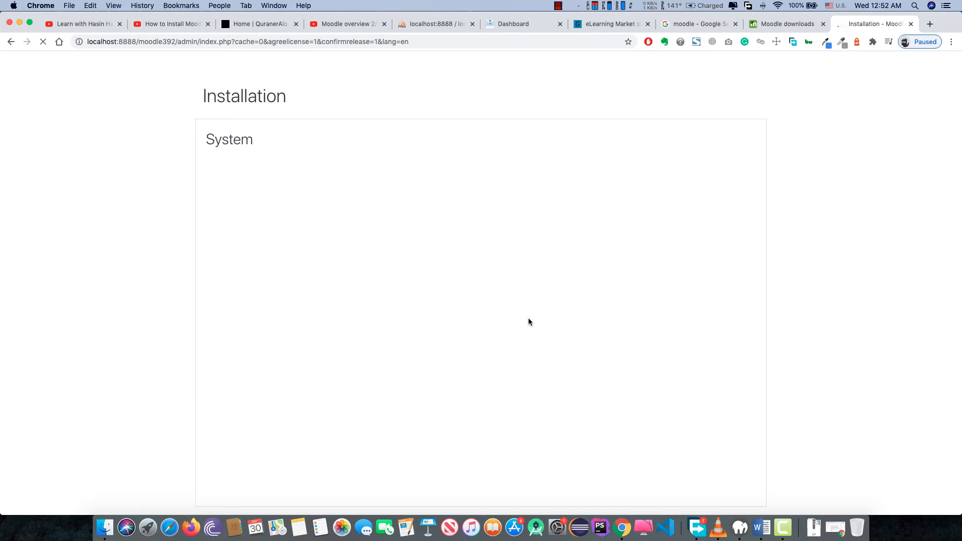
- Open the Moodle documentation from the downloads page and browse it
click(784, 24)
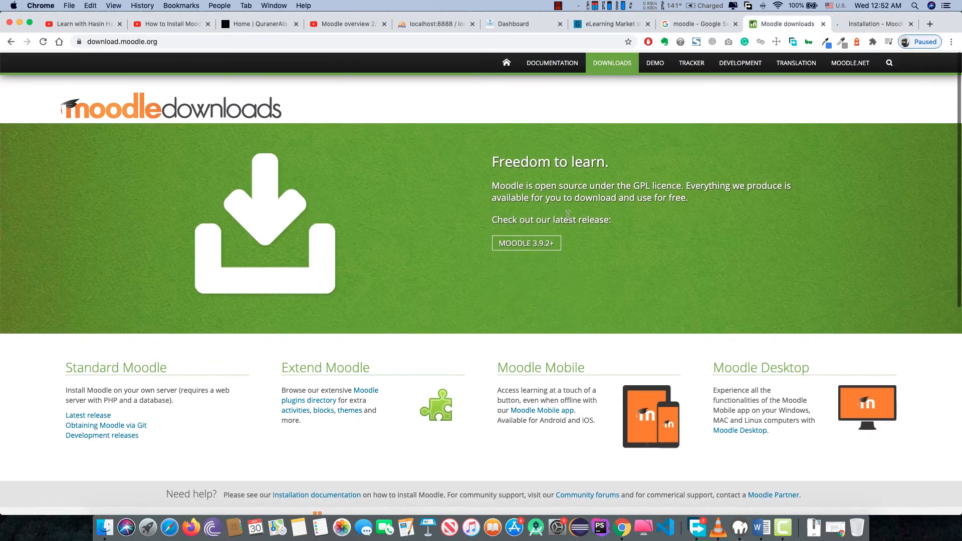
click(556, 64)
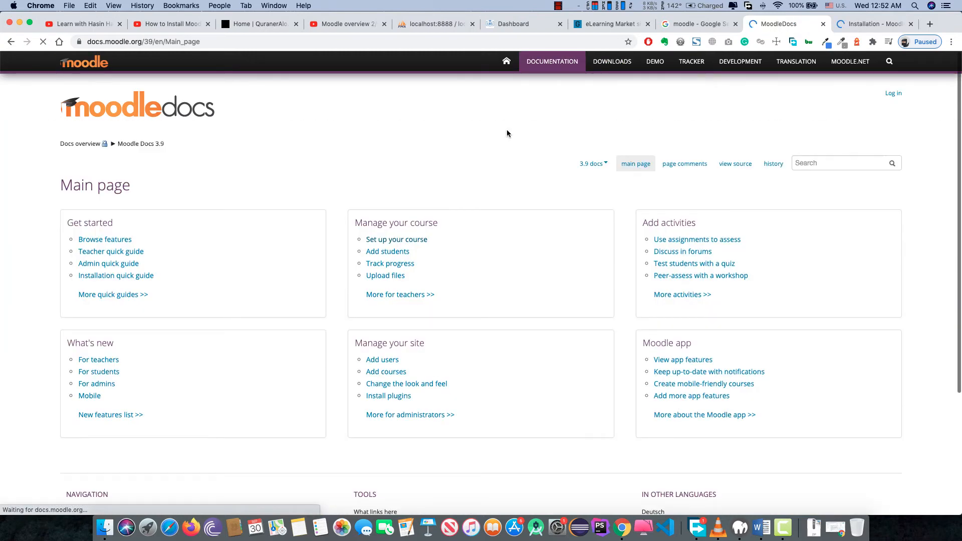
scroll(507, 134, down, 3)
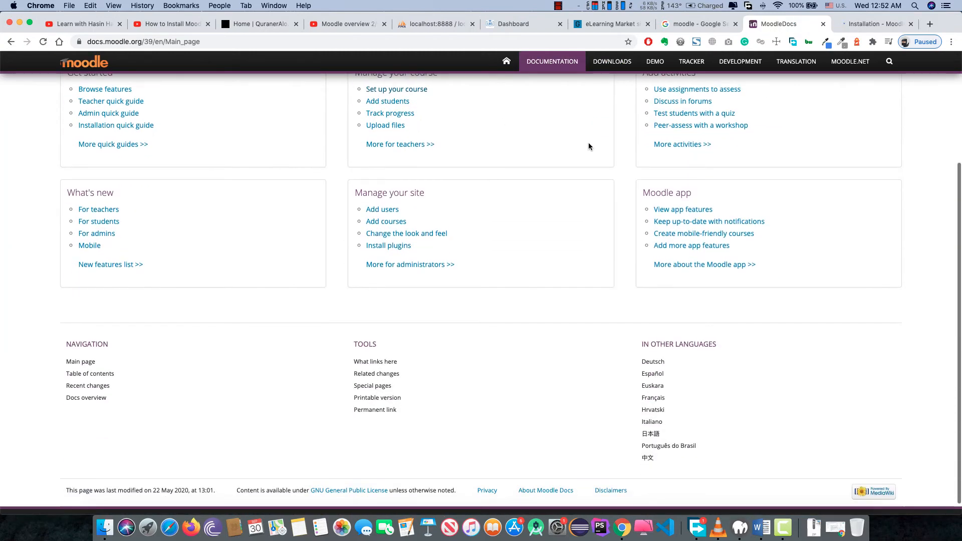
scroll(621, 162, up, 1)
scroll(622, 162, up, 2)
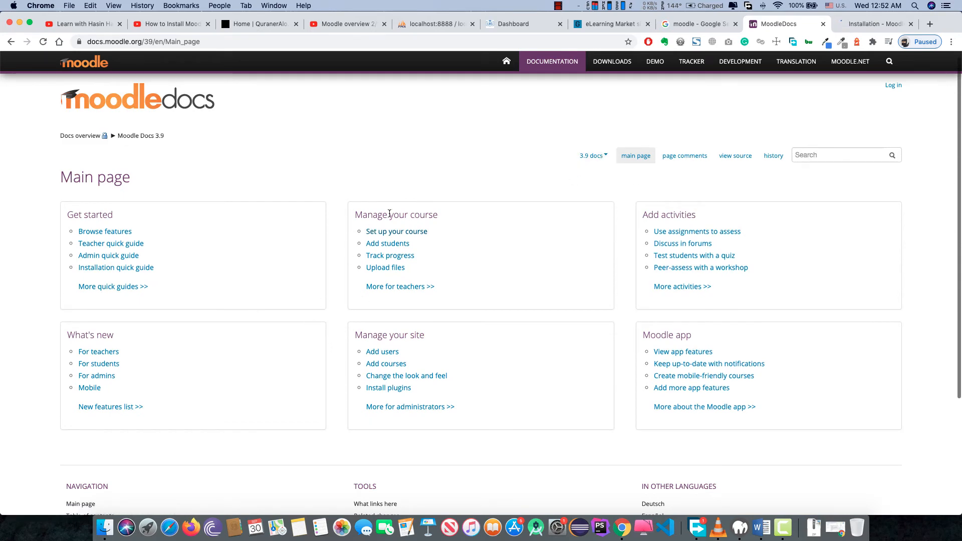
scroll(425, 265, down, 3)
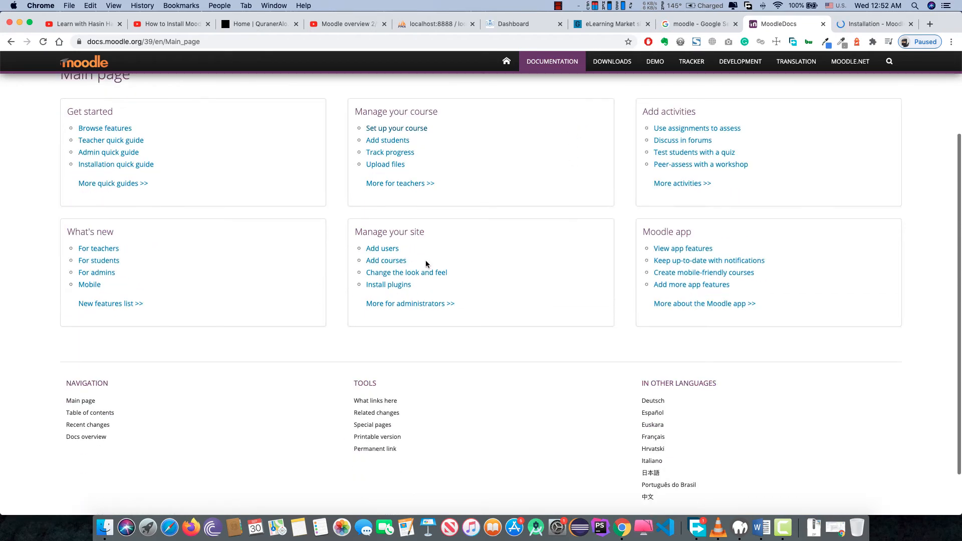
scroll(427, 265, up, 3)
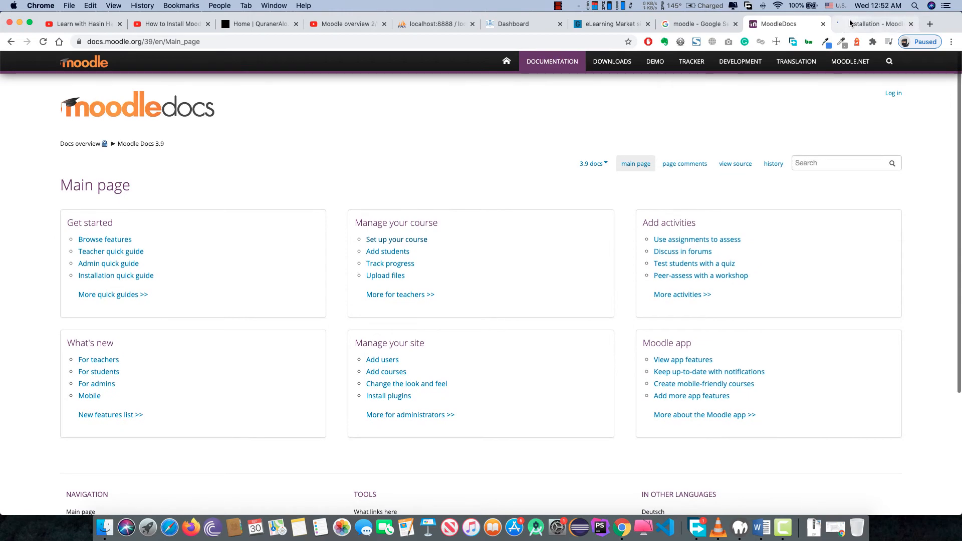
- Look through the MoodleDocs developer main page, then return to the Installation tab
click(736, 68)
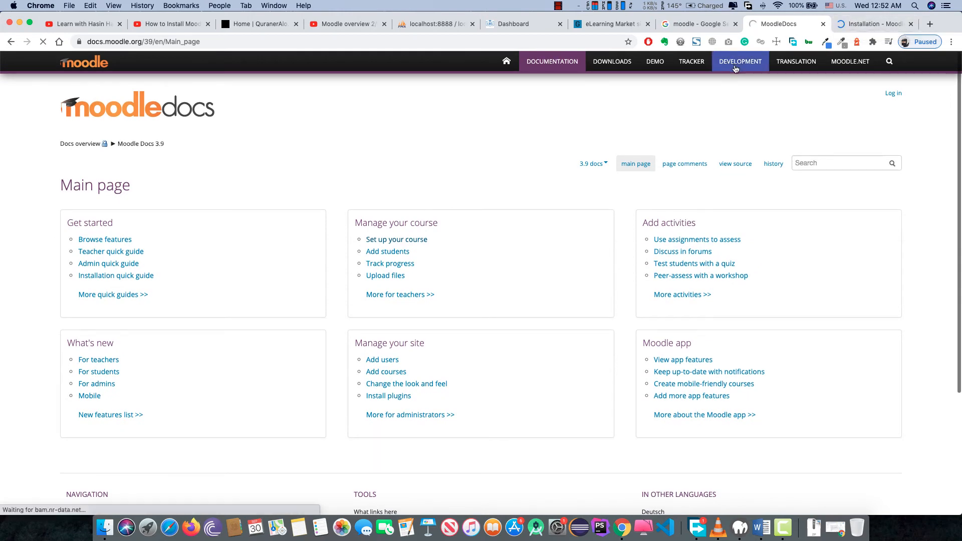
scroll(548, 236, down, 5)
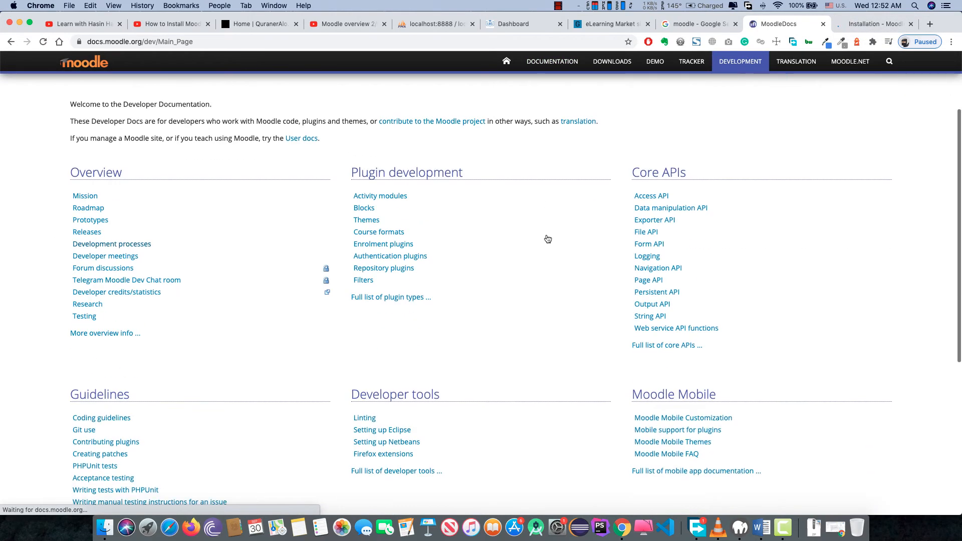
scroll(547, 239, down, 2)
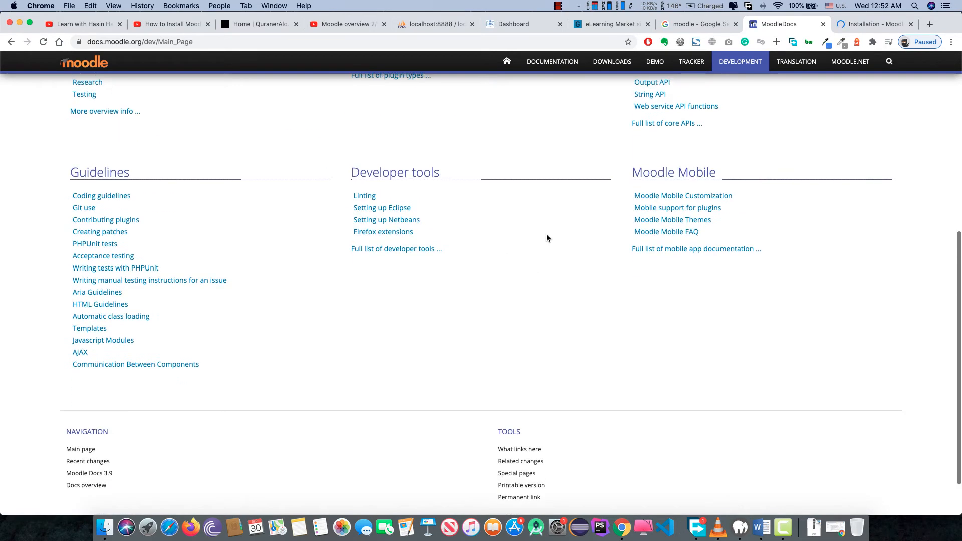
scroll(547, 238, up, 2)
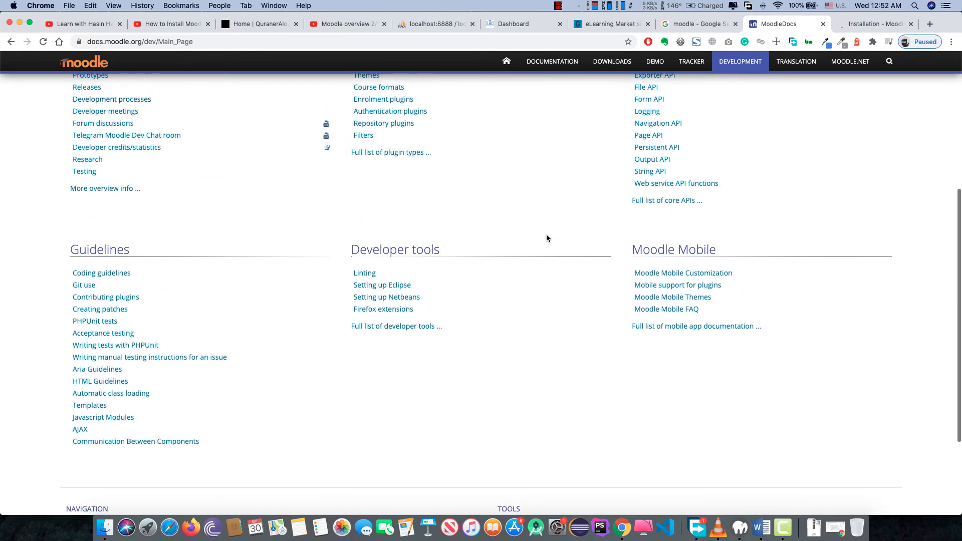
scroll(546, 238, up, 3)
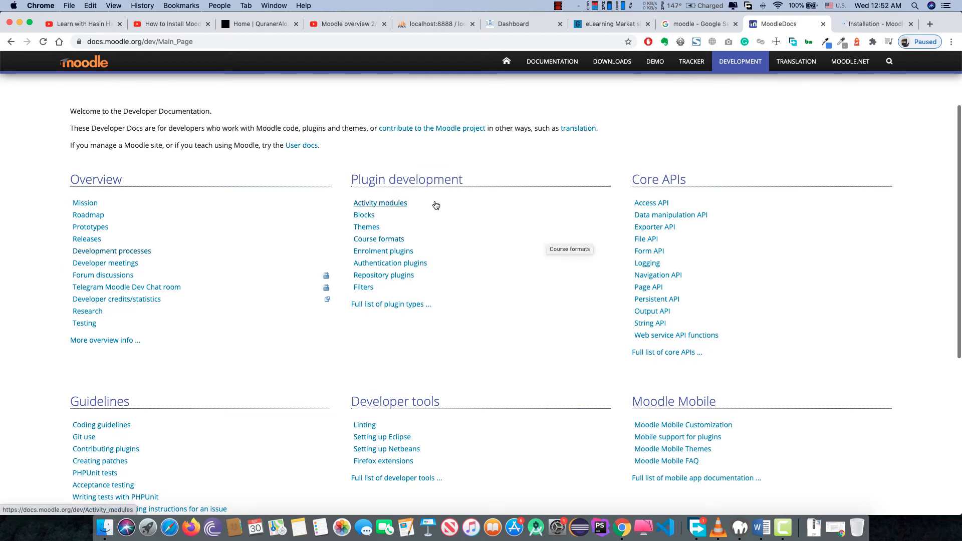
click(850, 26)
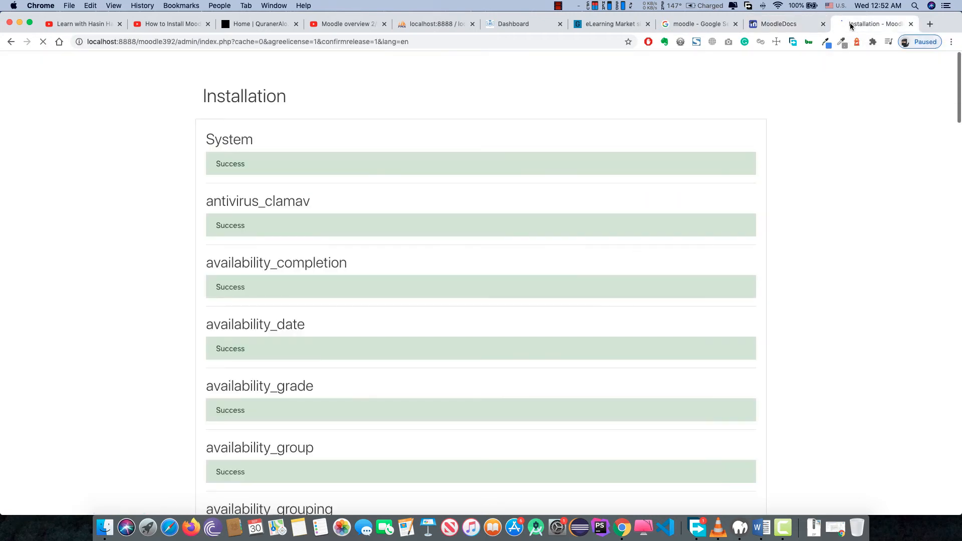
- Check between tabs while plugins install, then continue once all show Success
key(ctrl+shift+Tab)
click(851, 26)
scroll(710, 170, down, 15)
scroll(710, 170, down, 20)
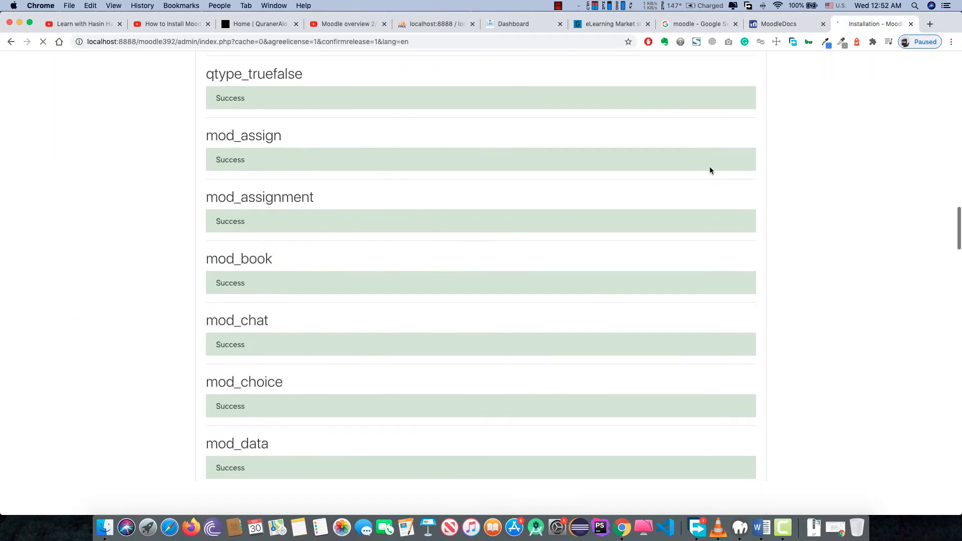
click(792, 26)
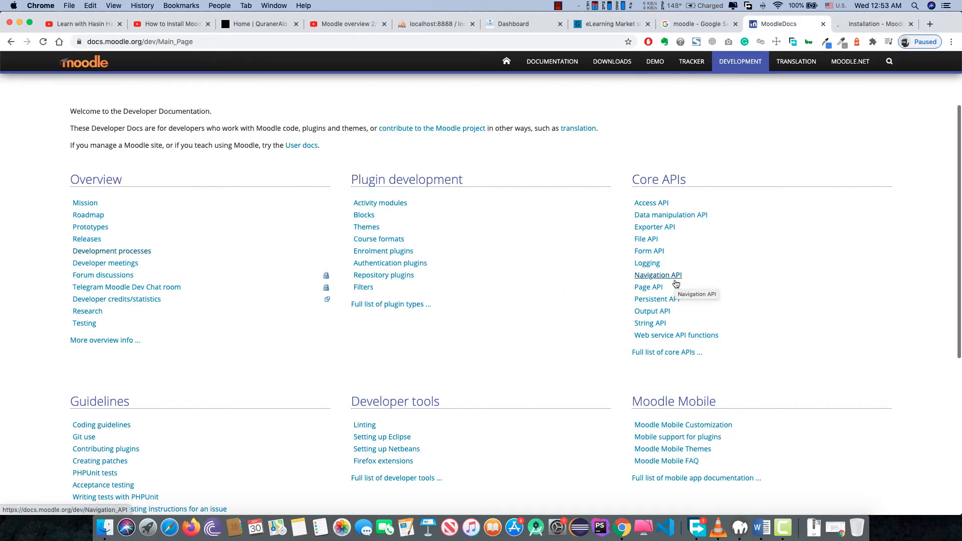
scroll(676, 284, down, 10)
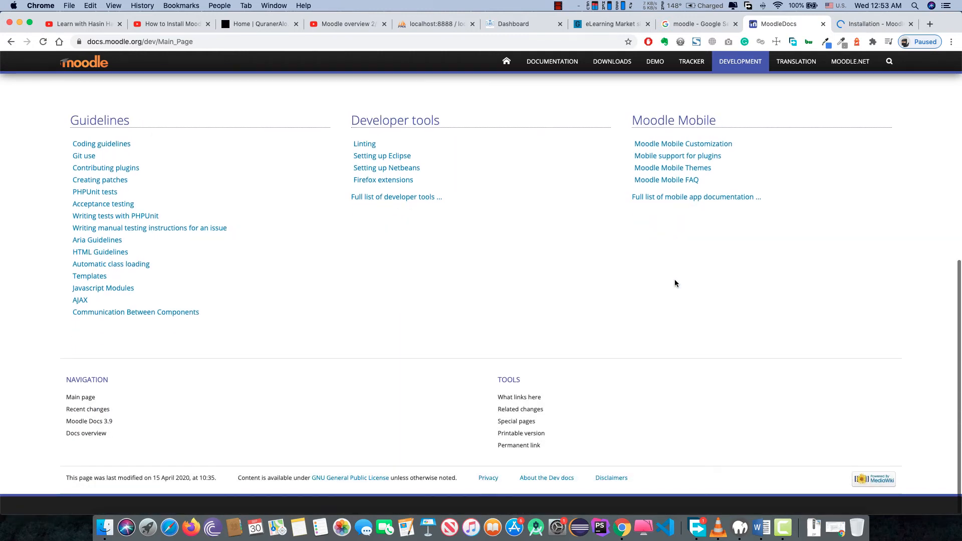
scroll(675, 284, up, 12)
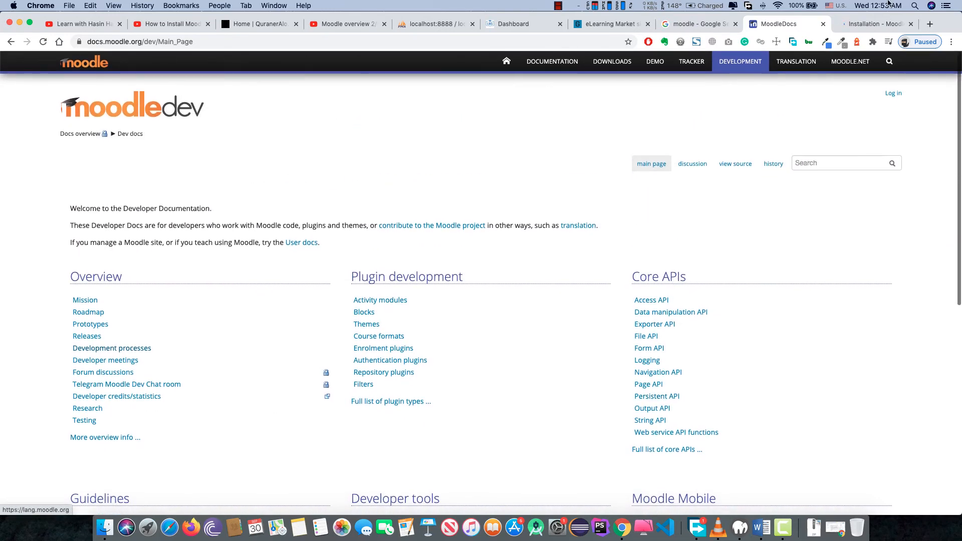
click(867, 29)
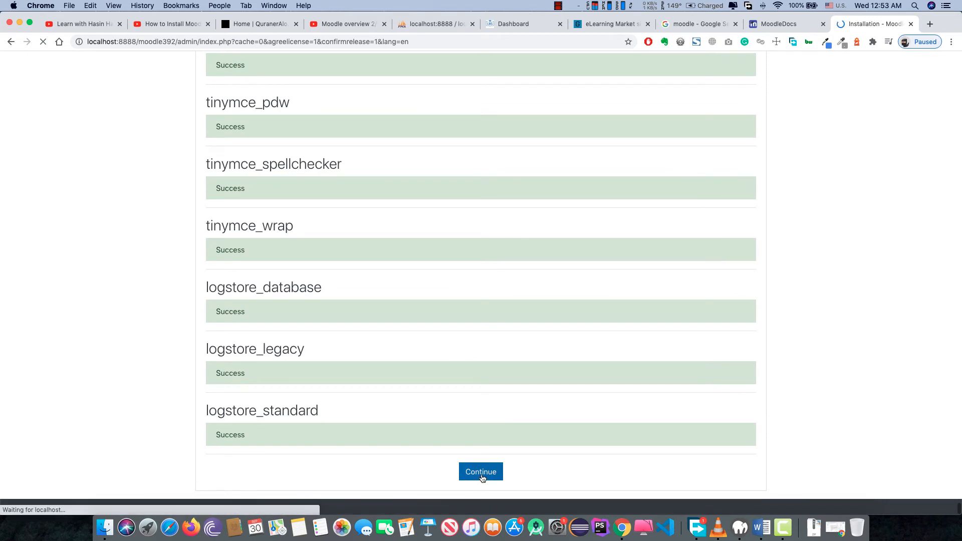
click(483, 475)
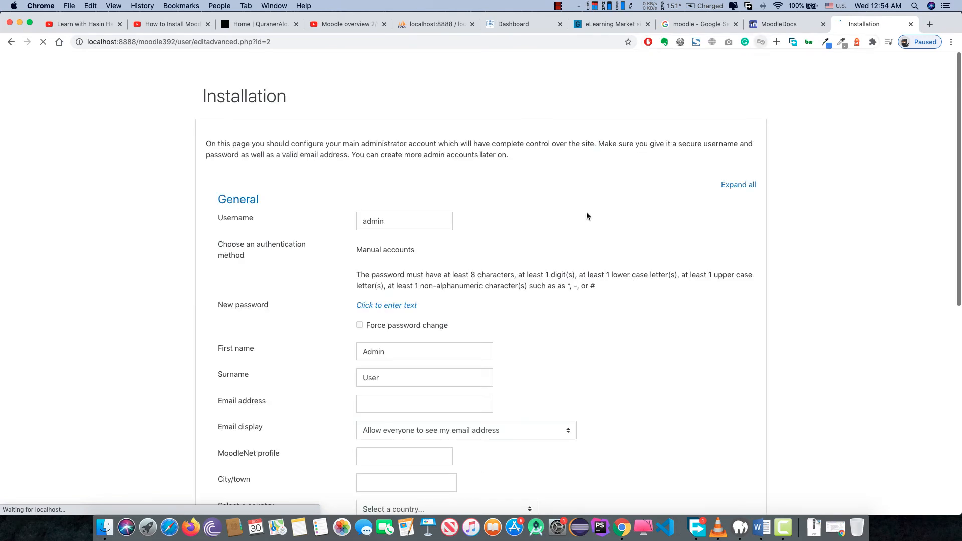
- Enter a new administrator password and move through the name fields
scroll(562, 266, down, 1)
scroll(480, 248, up, 1)
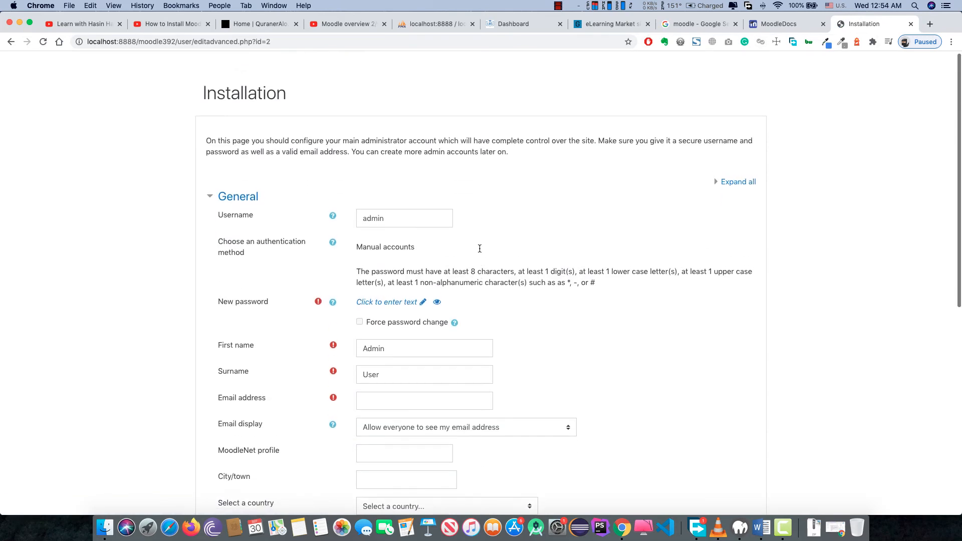
click(412, 221)
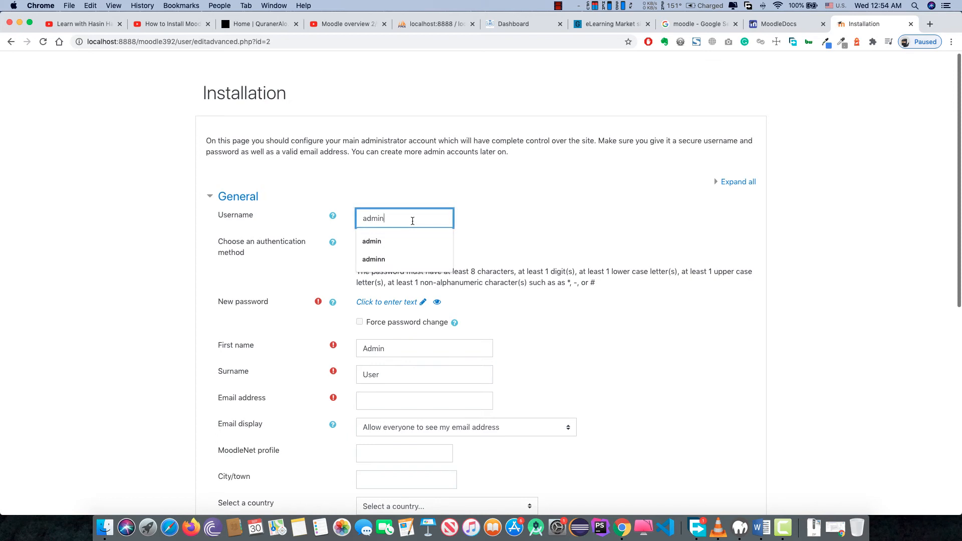
click(543, 242)
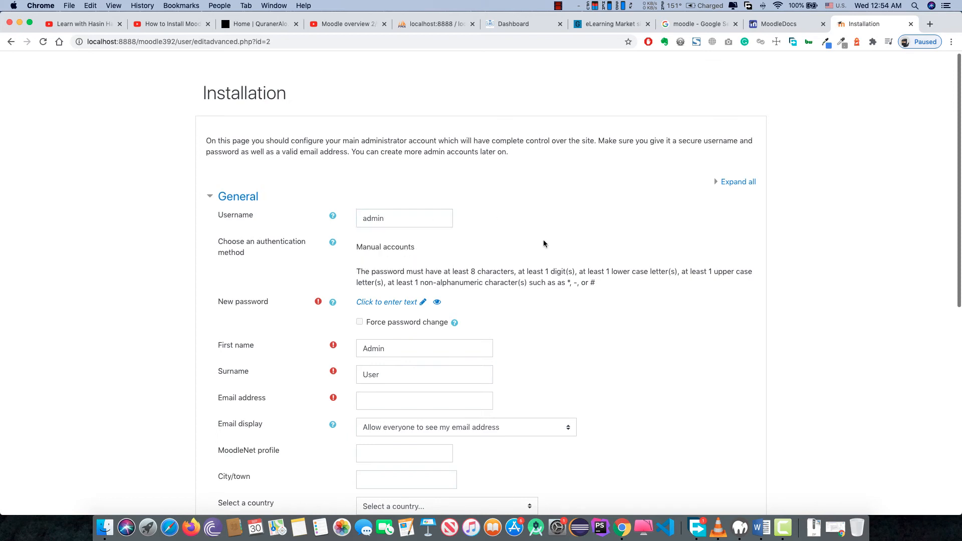
scroll(496, 320, down, 2)
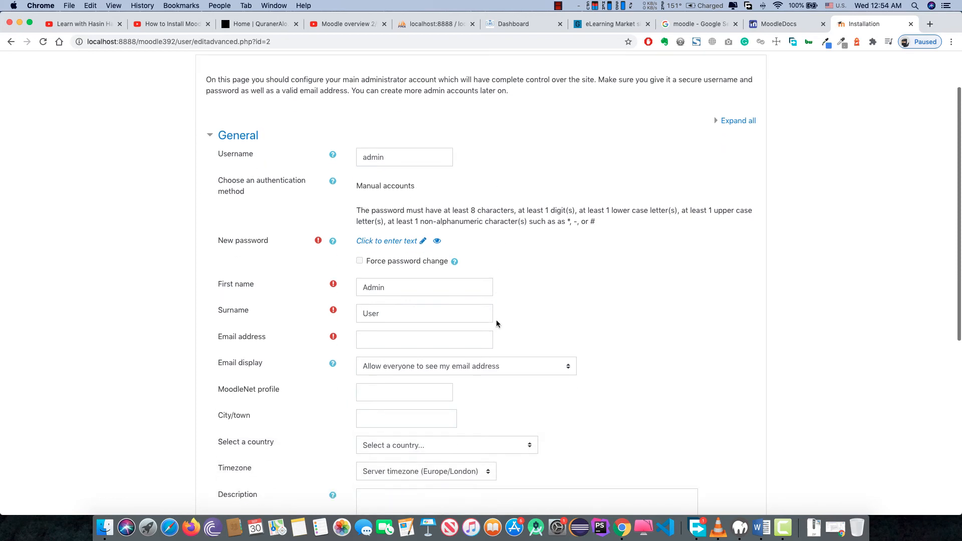
click(407, 245)
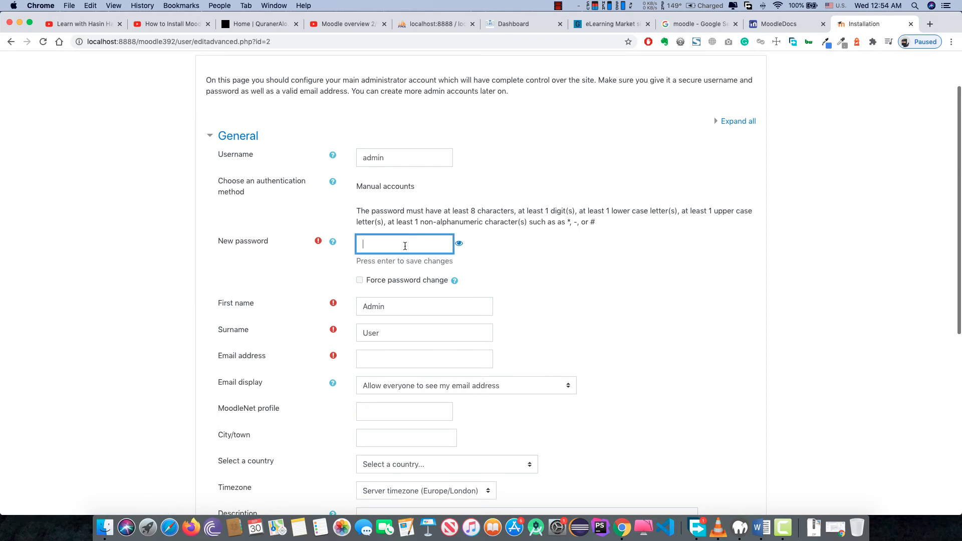
text(A)
scroll(418, 331, down, 2)
click(410, 253)
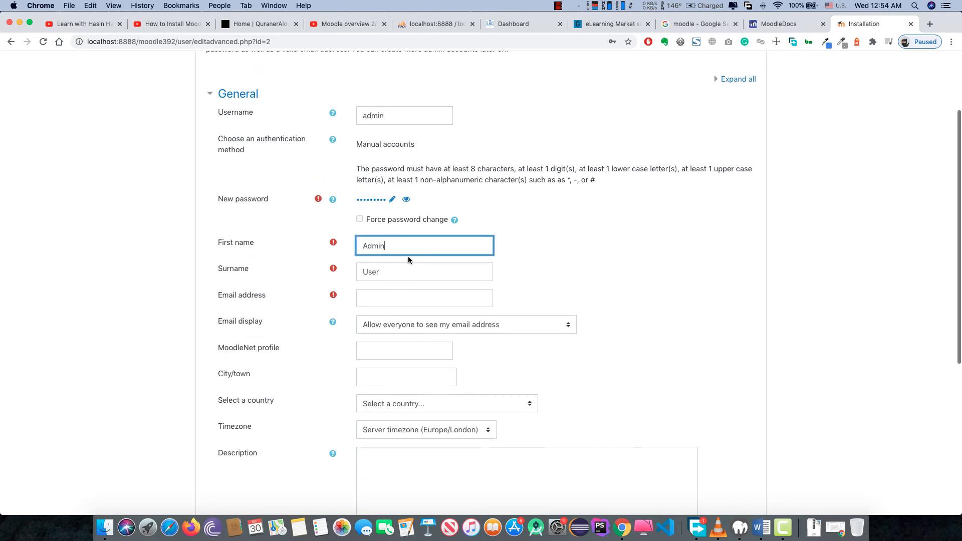
click(399, 273)
scroll(411, 281, down, 4)
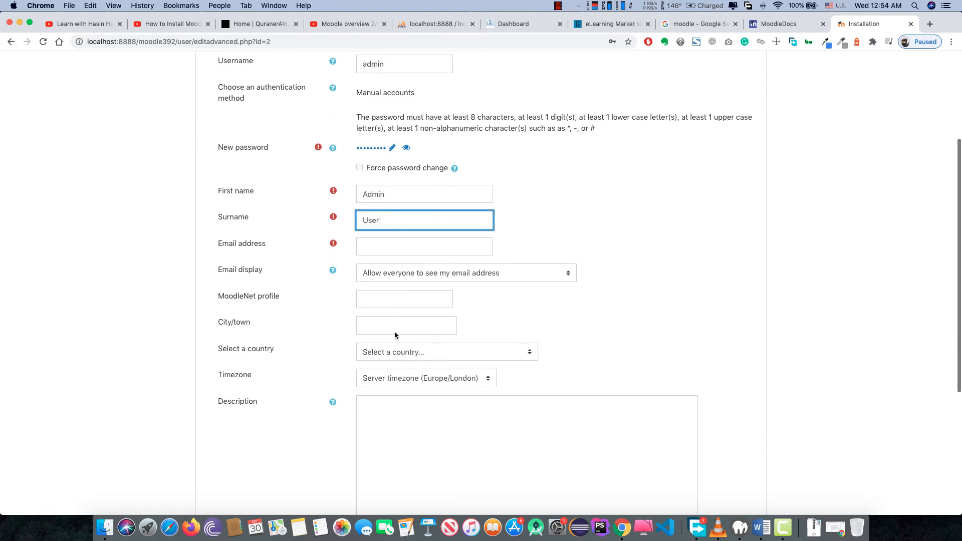
- Set the country to Bangladesh and expand the Additional names and Optional sections
click(419, 280)
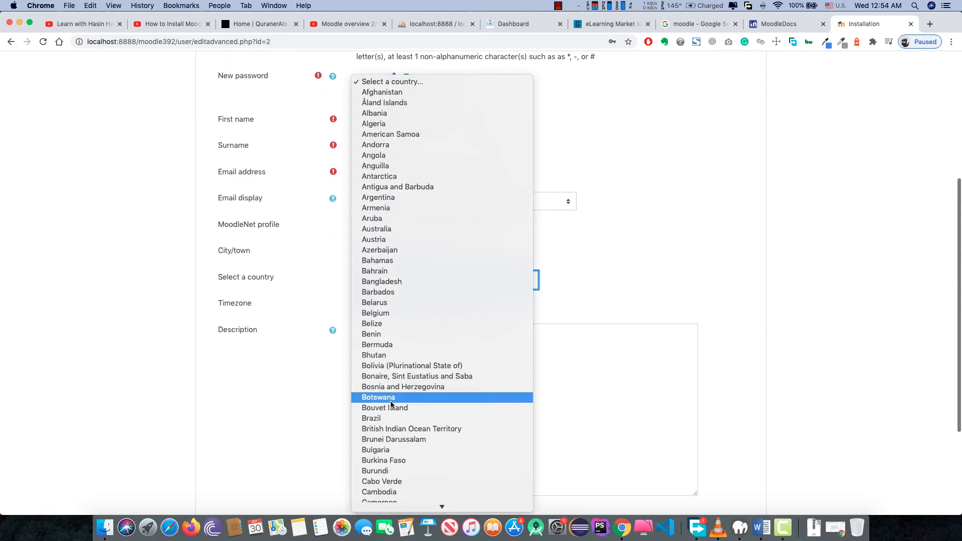
click(406, 284)
scroll(417, 359, down, 5)
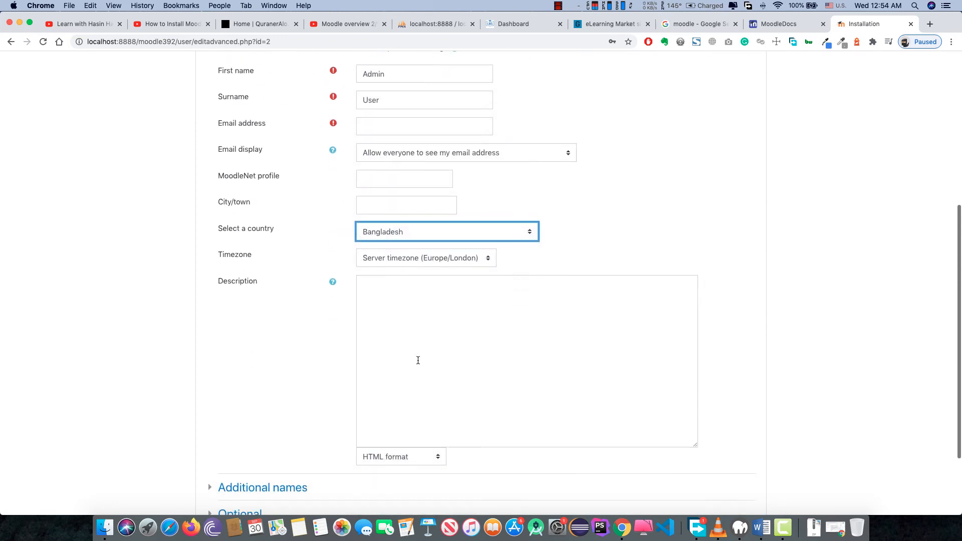
click(262, 386)
scroll(295, 391, down, 4)
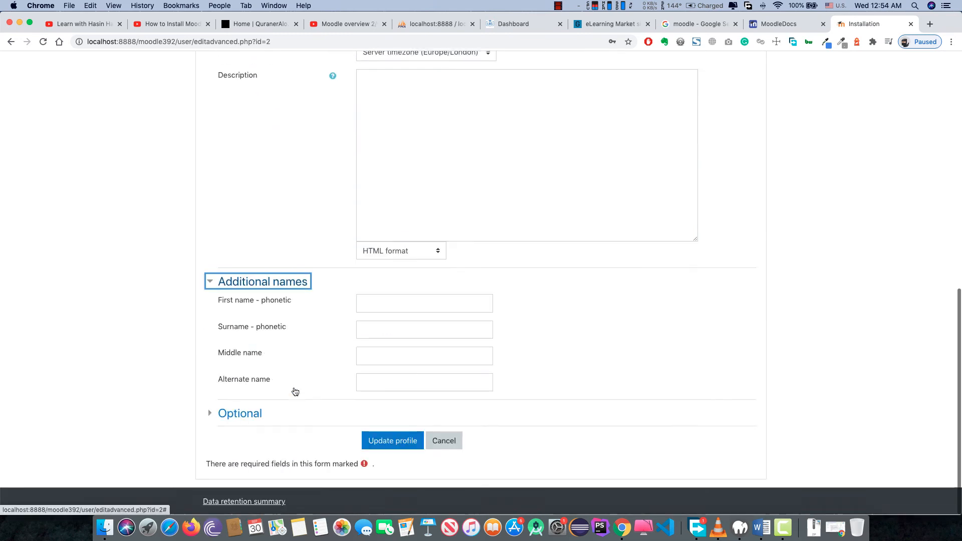
click(241, 414)
scroll(337, 391, down, 5)
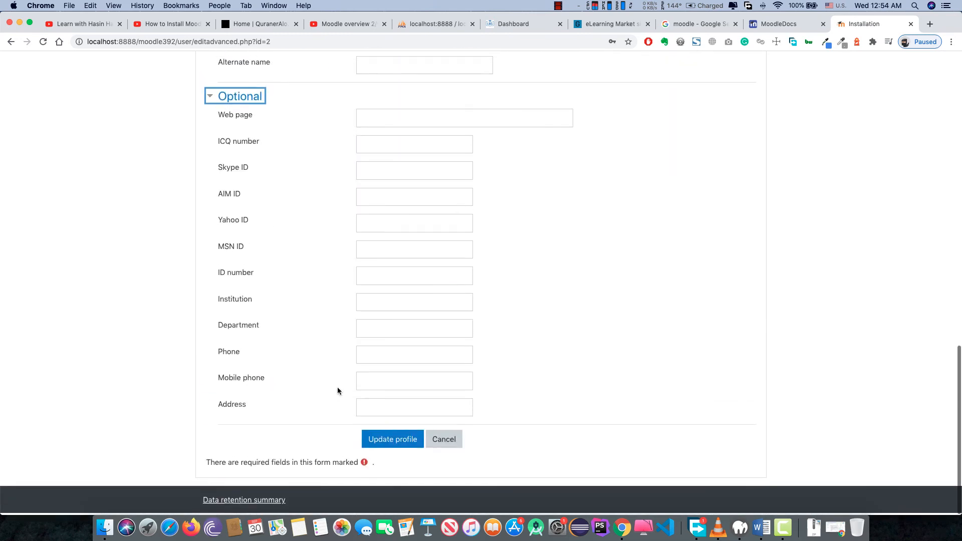
scroll(338, 391, up, 10)
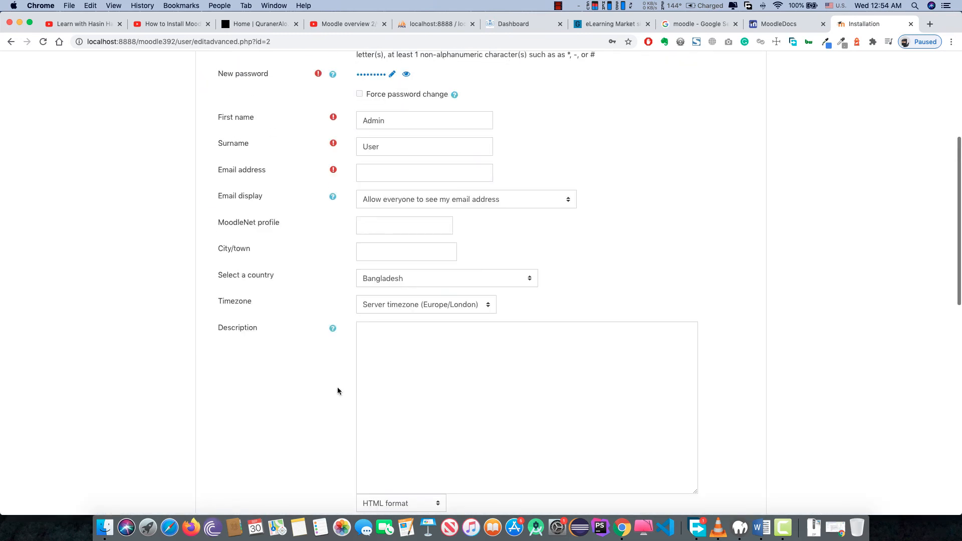
scroll(338, 391, up, 3)
- Autofill the administrator email address and clear the autofilled city
click(378, 331)
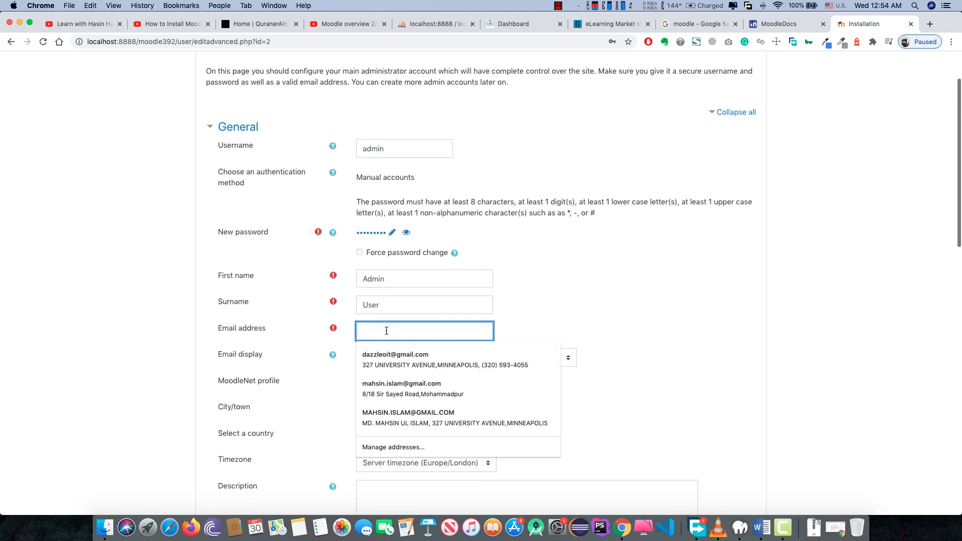
click(383, 351)
scroll(383, 349, down, 2)
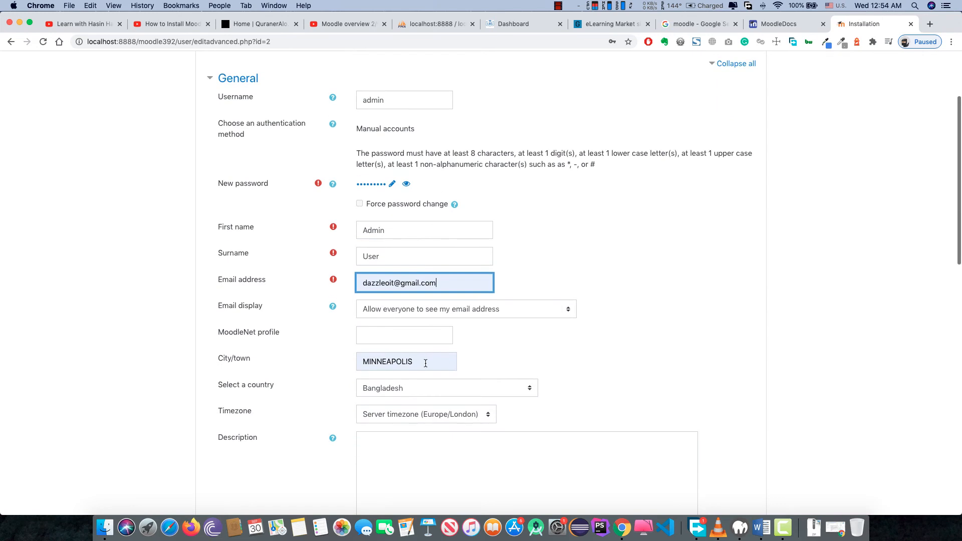
double_click(426, 362)
key(BackSpace)
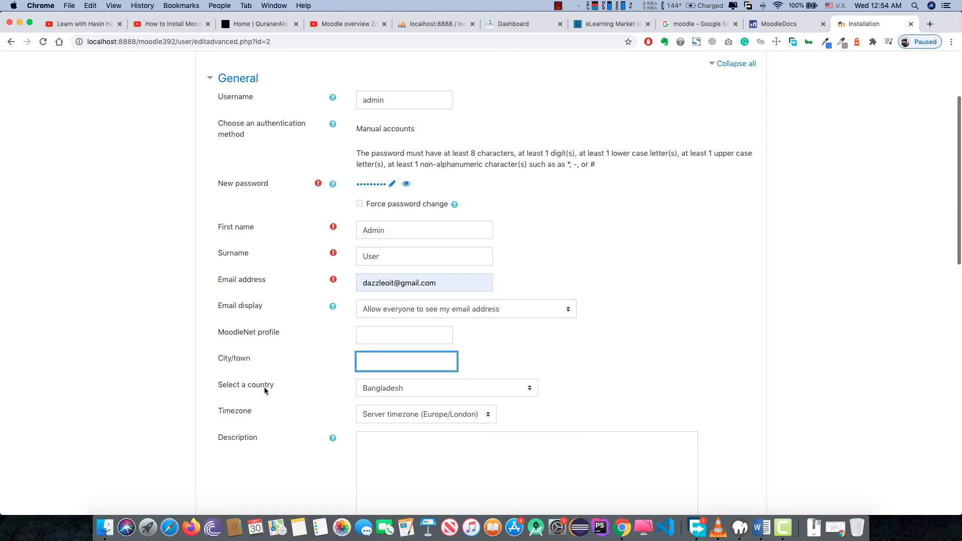
click(289, 396)
scroll(290, 396, down, 2)
scroll(289, 396, down, 12)
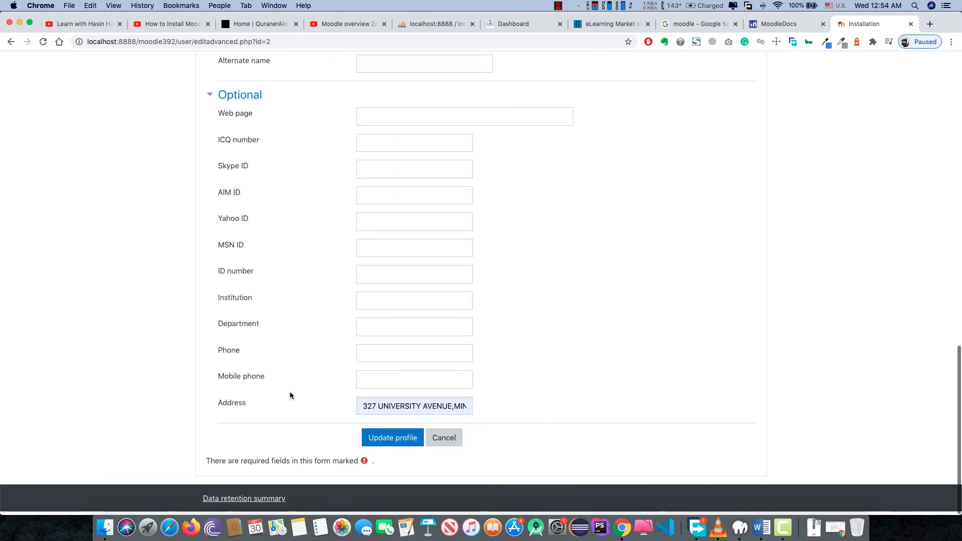
scroll(449, 157, up, 3)
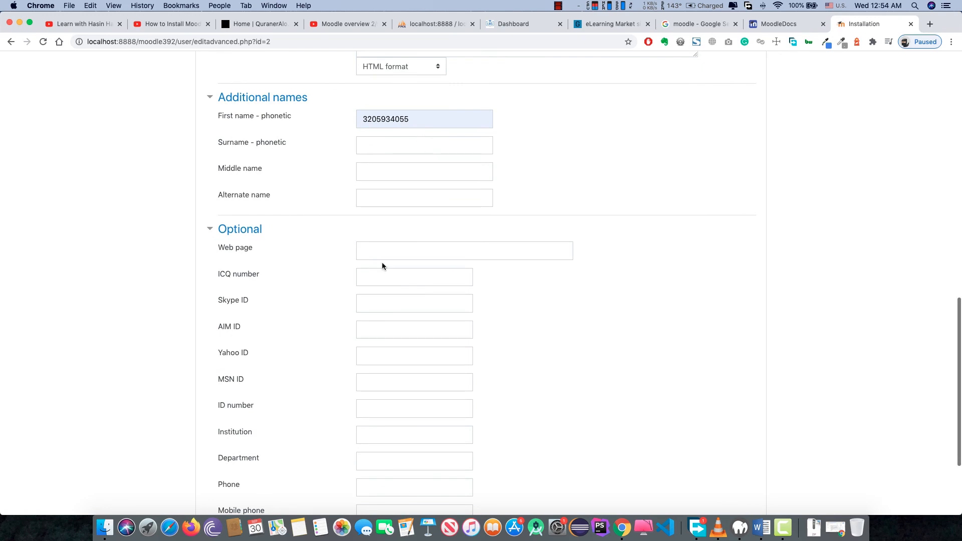
scroll(383, 267, down, 5)
- Clear the autofilled address and save the administrator profile
click(412, 407)
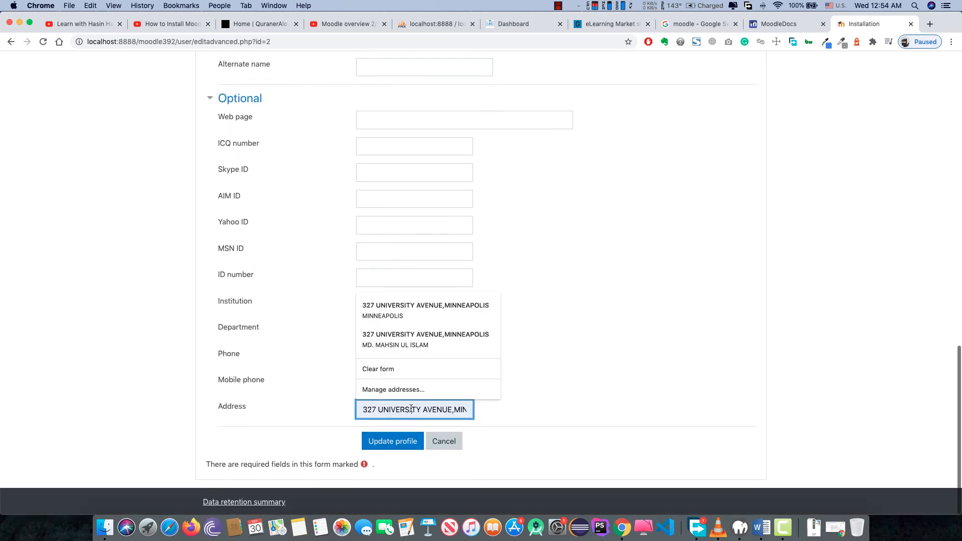
key(super+a)
key(BackSpace)
click(422, 443)
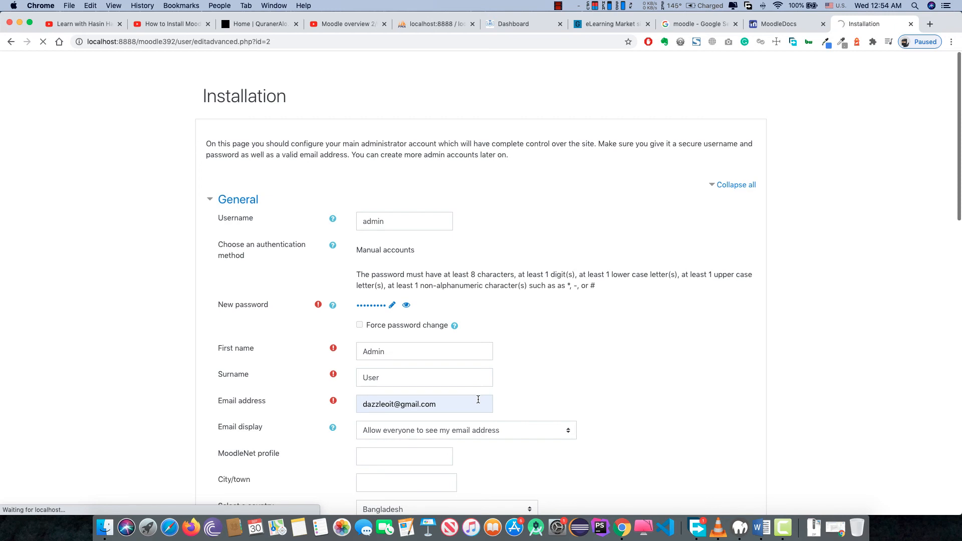
scroll(478, 399, down, 10)
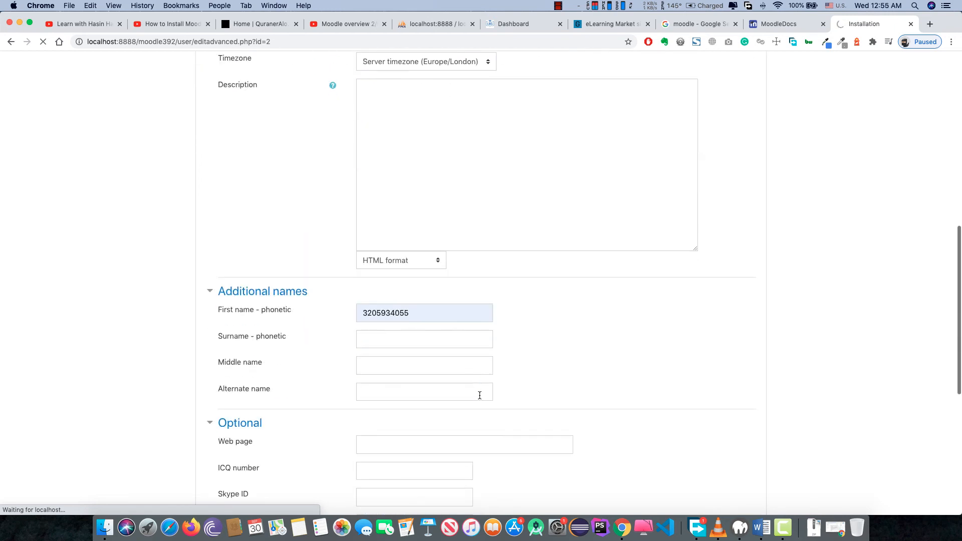
scroll(480, 395, down, 6)
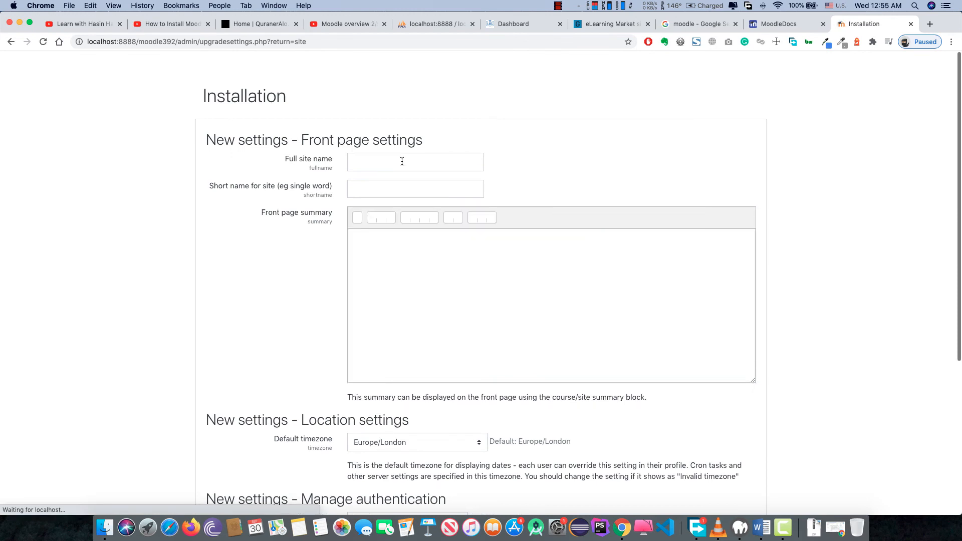
- Fill full site name UNIVERSITY BANGLADESH and short name lms, then open a blank tab
click(402, 162)
click(398, 205)
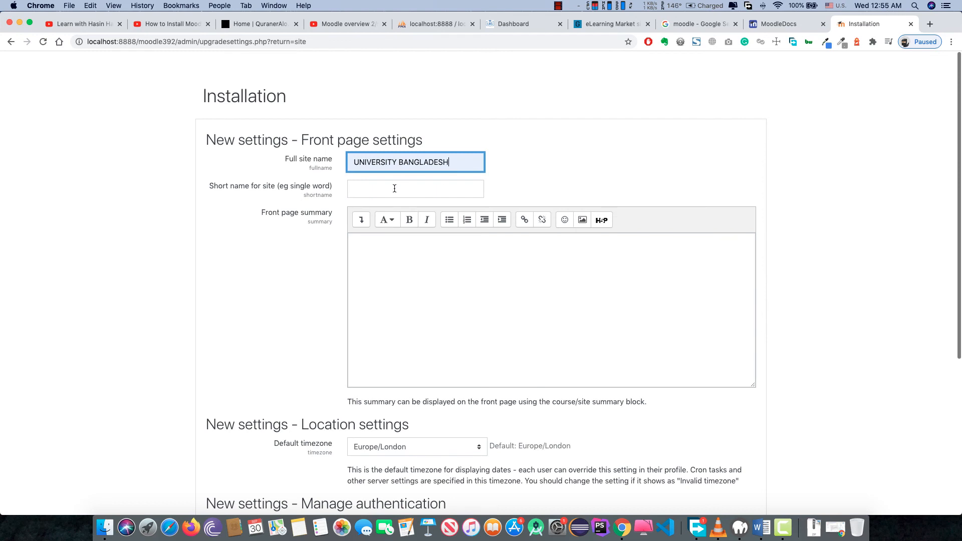
click(395, 189)
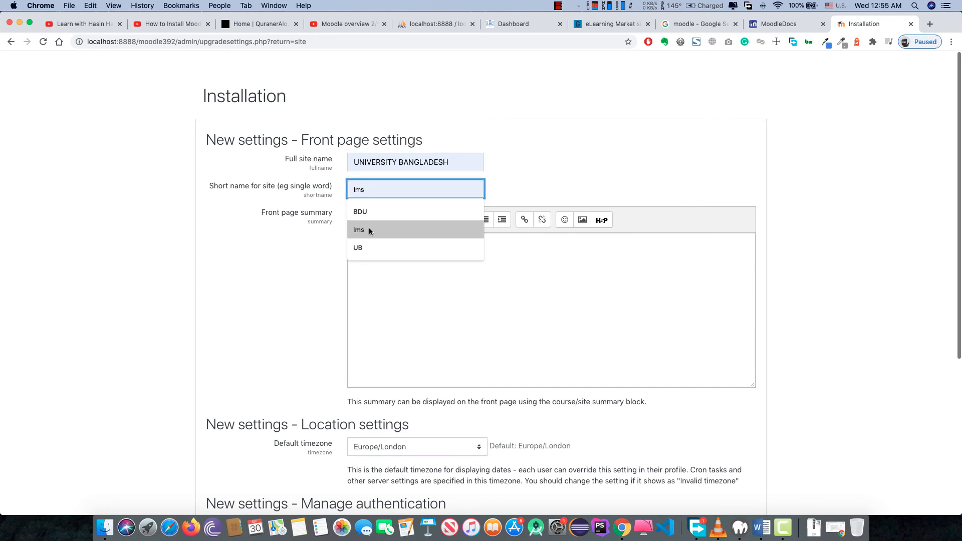
text(lms)
click(380, 269)
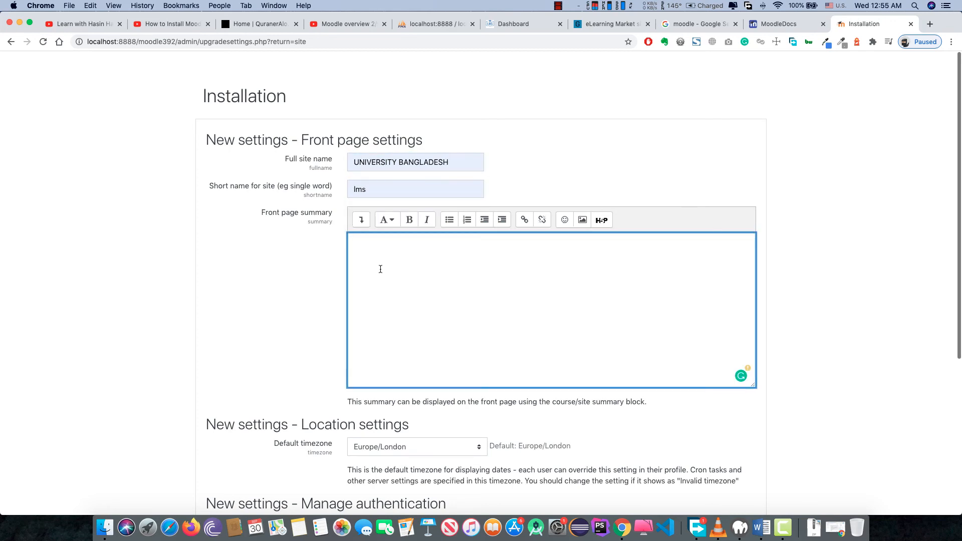
click(930, 24)
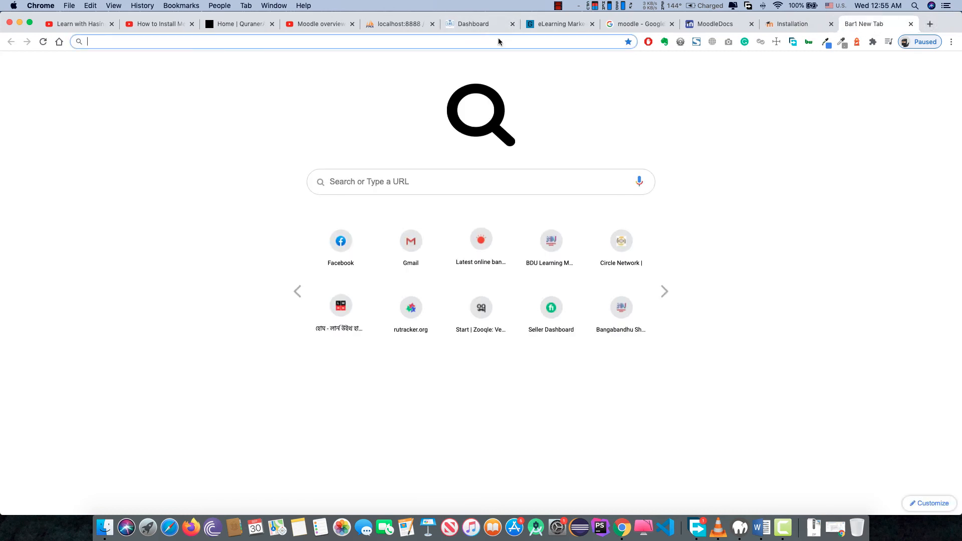
- Search Google for lorem ipsum and open the lipsum.com generator site
text(google.com)
key(Return)
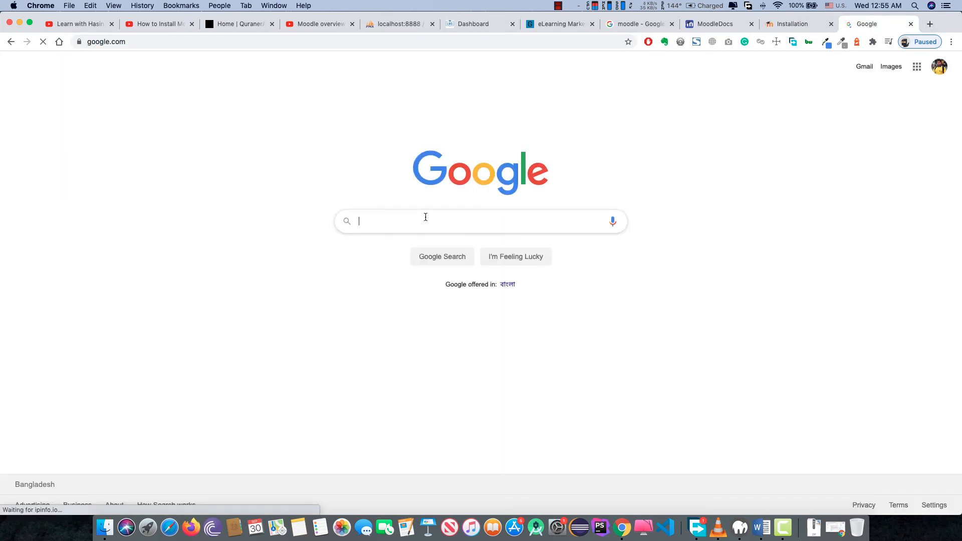
text(lorem)
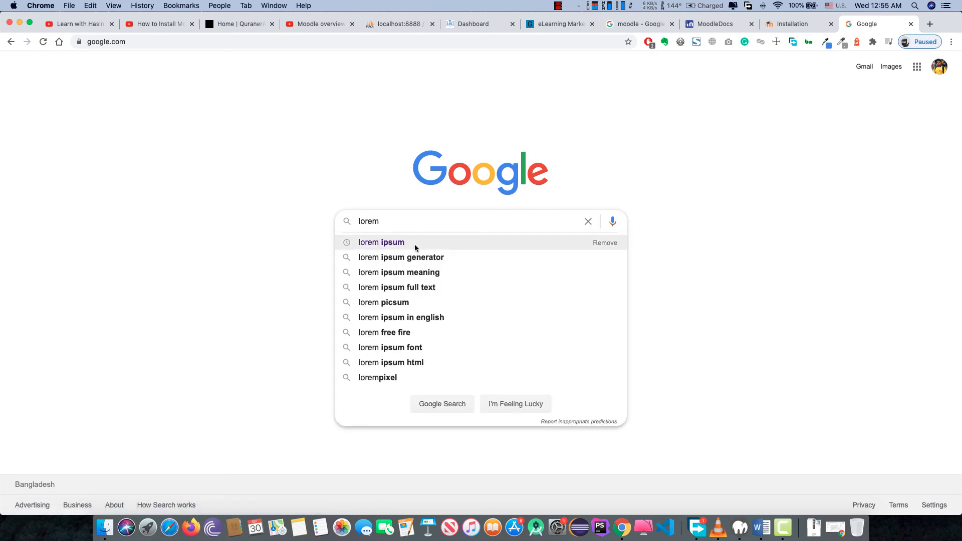
click(415, 247)
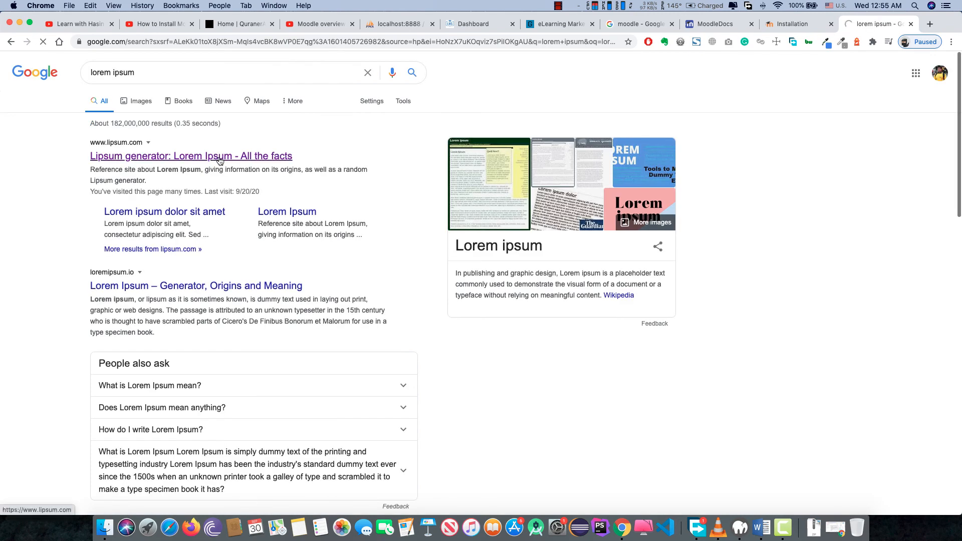
click(219, 159)
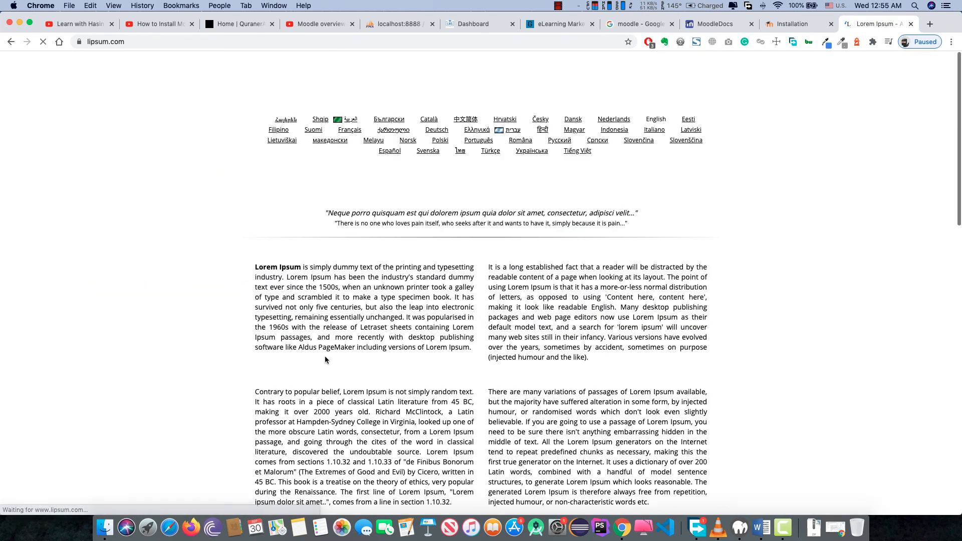
- Copy the first Lorem Ipsum paragraph and return to the Moodle Installation page
drag(471, 348, 256, 267)
key(super+c)
click(811, 26)
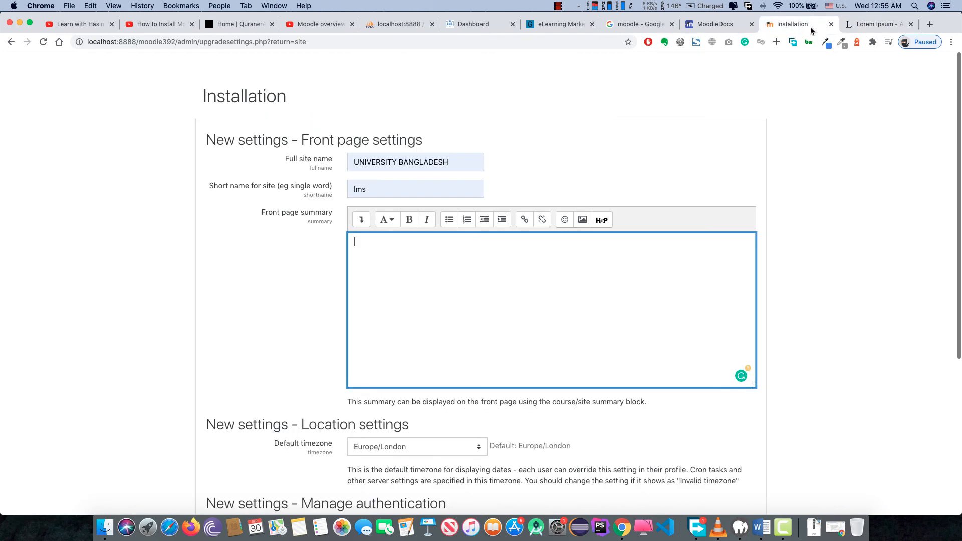
- Paste the Lorem Ipsum paragraph as front page summary and autofill the no-reply e-mail
key(super+v)
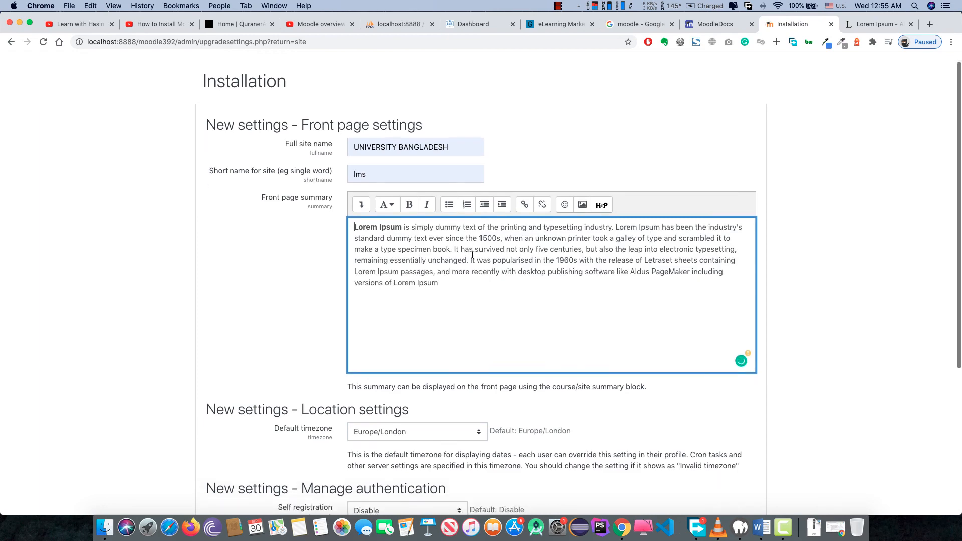
scroll(451, 253, down, 5)
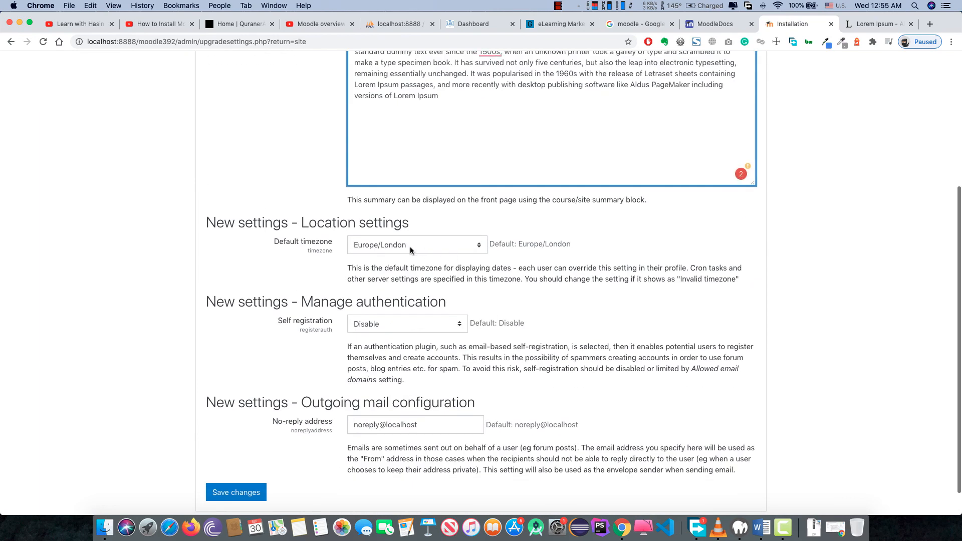
scroll(410, 251, down, 1)
click(404, 391)
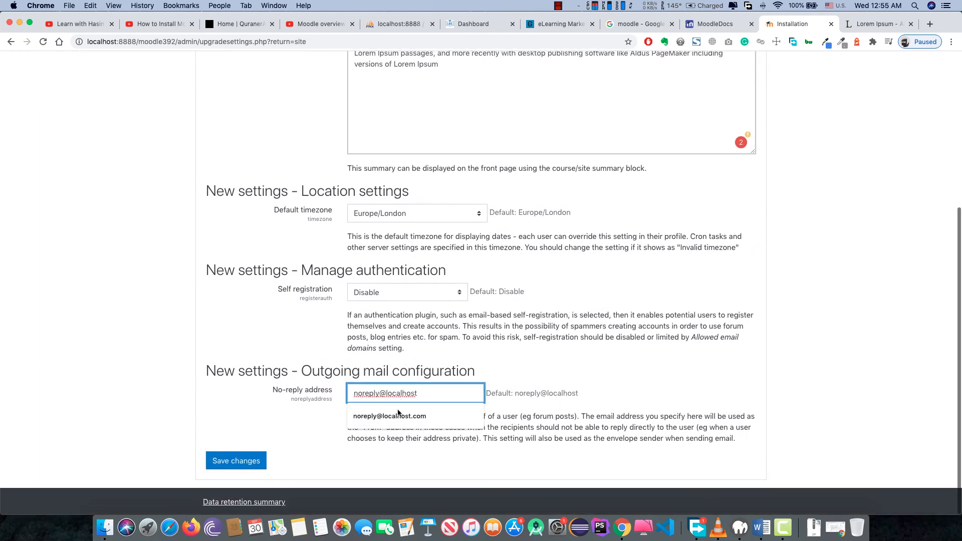
key(super+a)
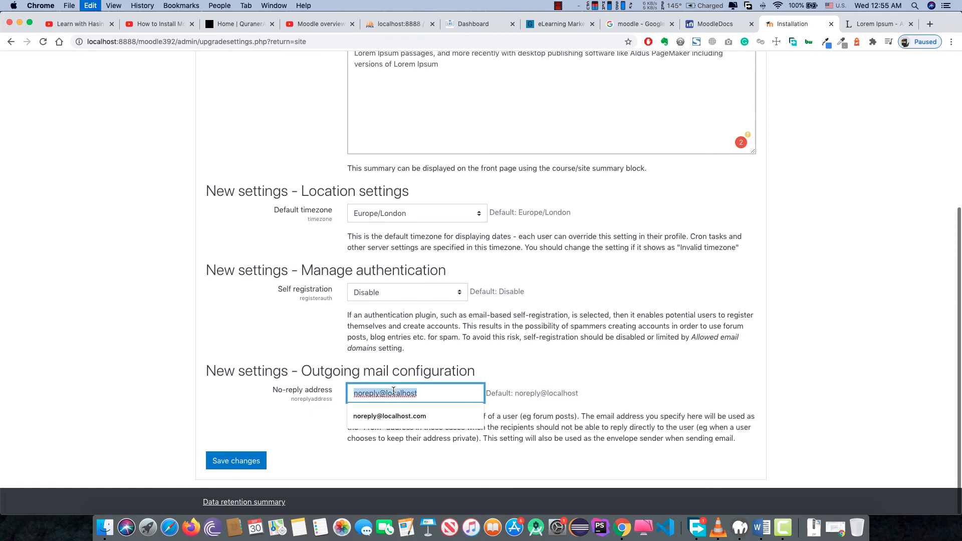
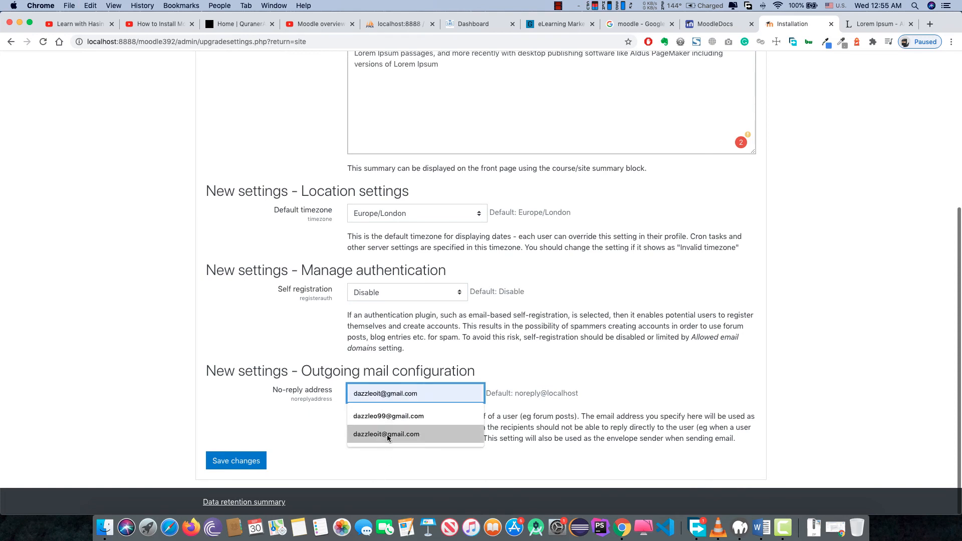
click(387, 434)
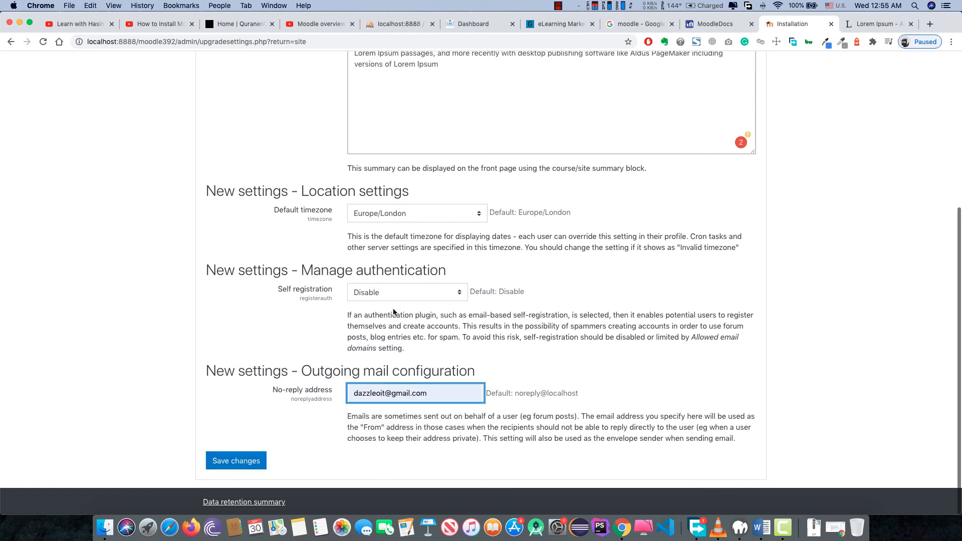
- Keep self registration disabled and save the front page settings
click(414, 293)
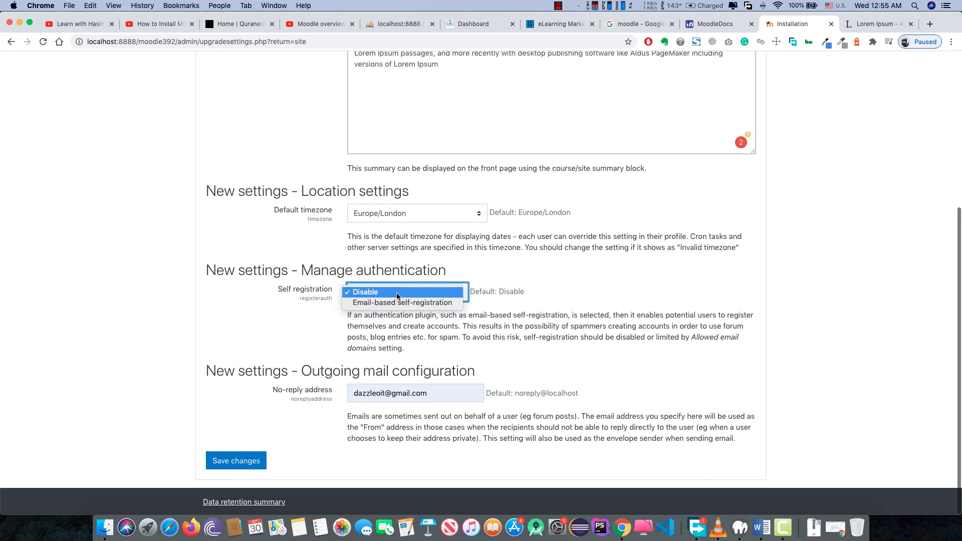
click(400, 293)
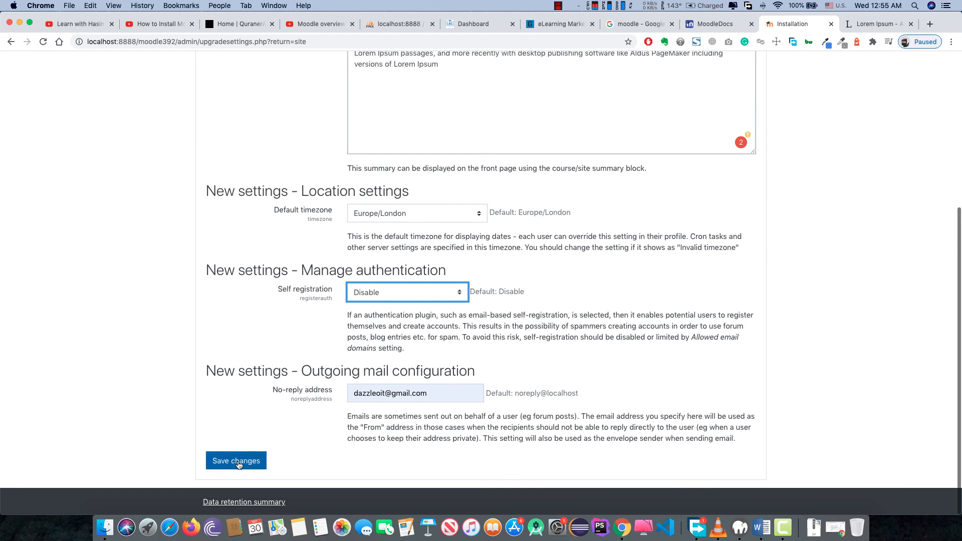
click(237, 460)
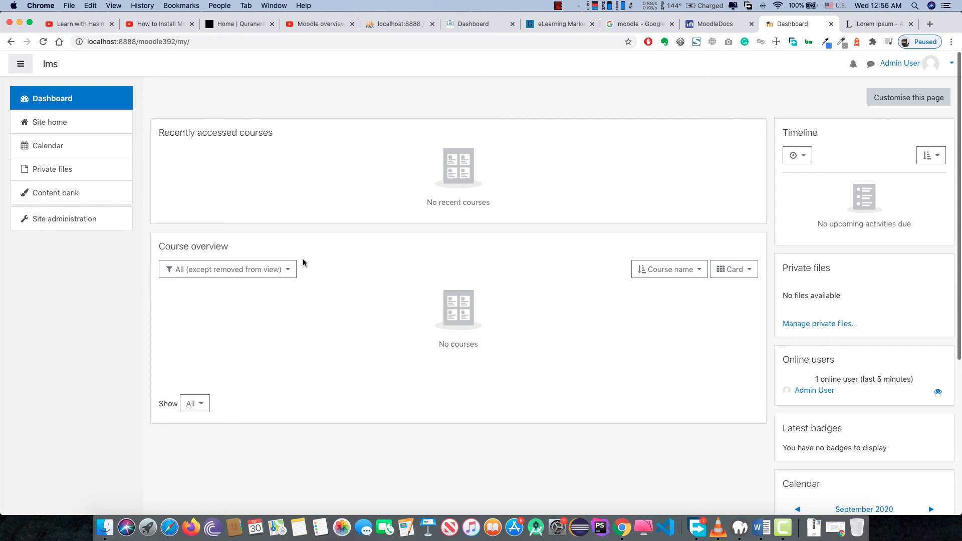
scroll(303, 263, down, 3)
scroll(302, 263, up, 3)
scroll(616, 250, down, 3)
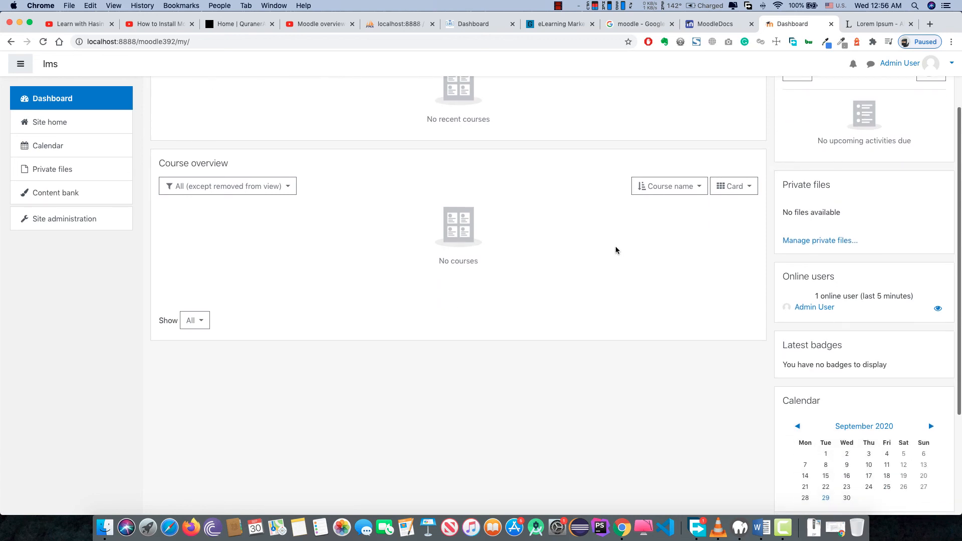
scroll(617, 250, down, 3)
scroll(616, 250, up, 6)
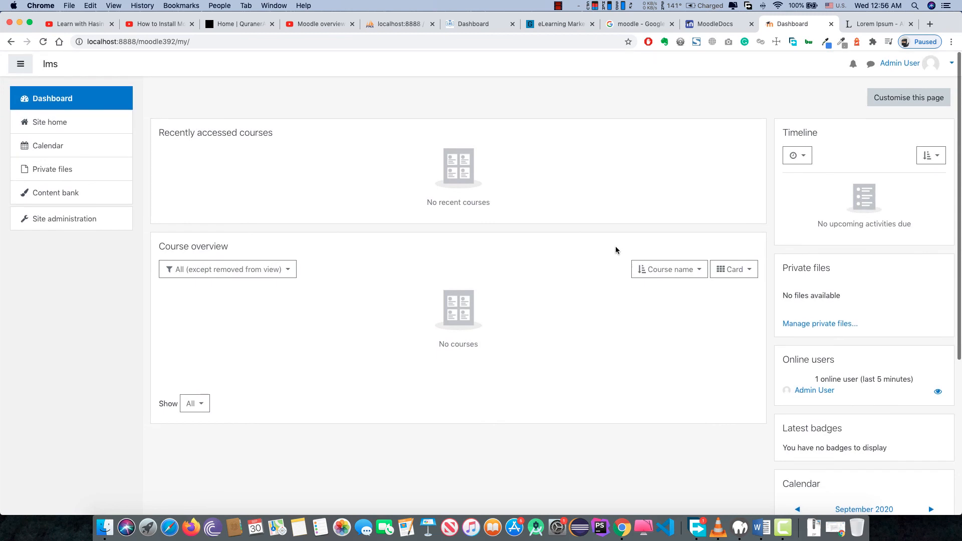
scroll(616, 250, down, 3)
scroll(616, 251, down, 2)
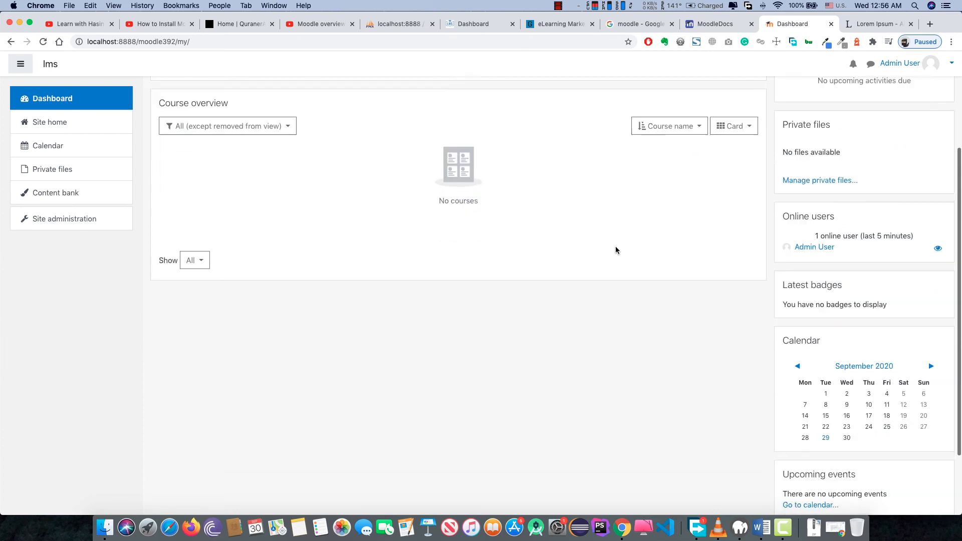
scroll(616, 251, up, 5)
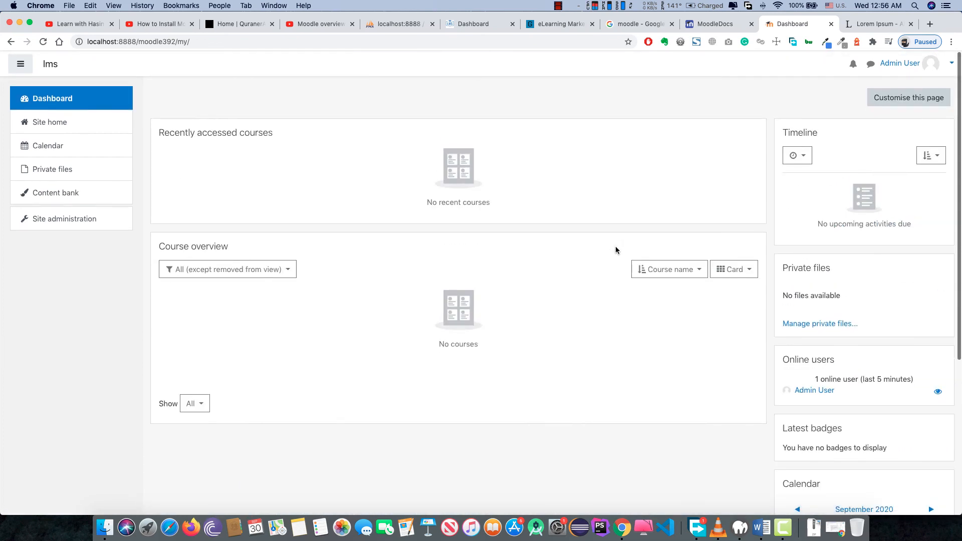
scroll(616, 250, down, 5)
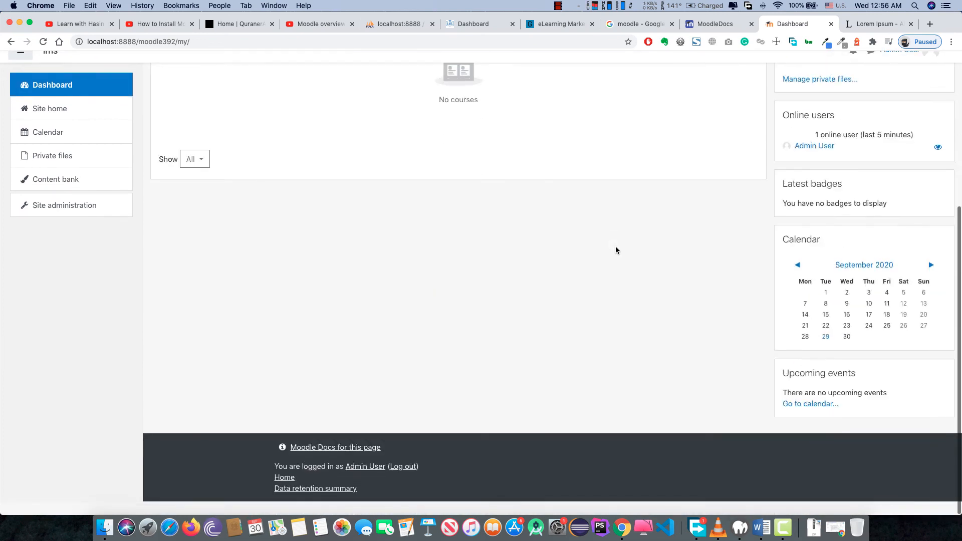
scroll(616, 251, up, 5)
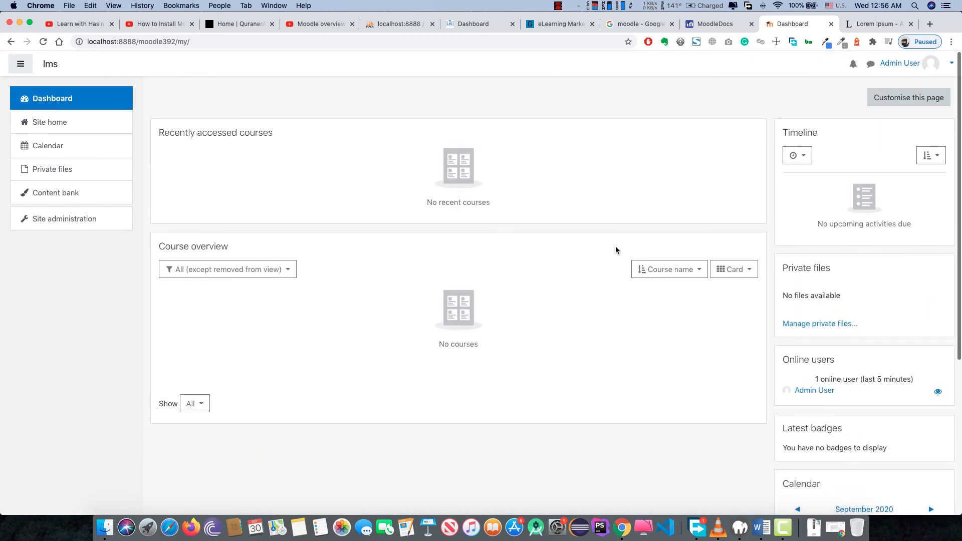
scroll(616, 250, down, 5)
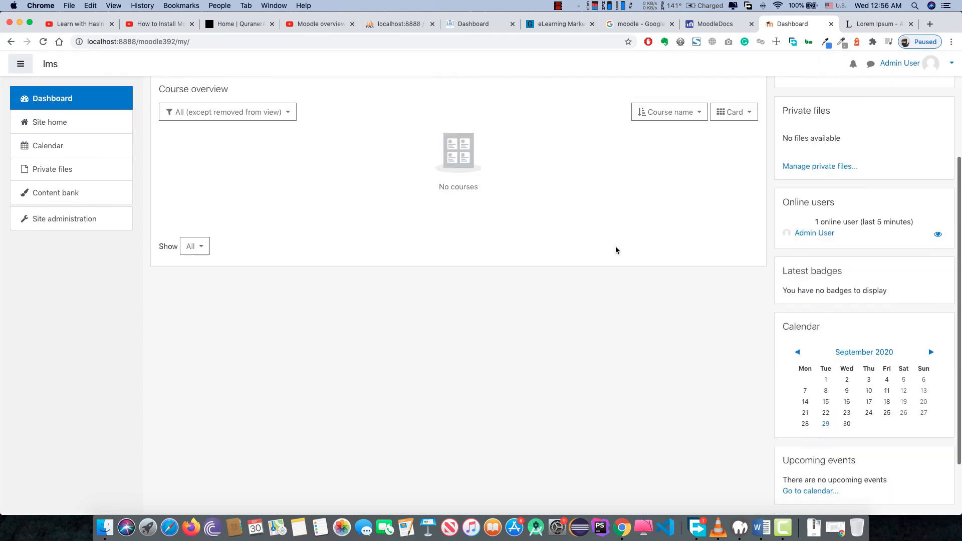
scroll(616, 251, up, 5)
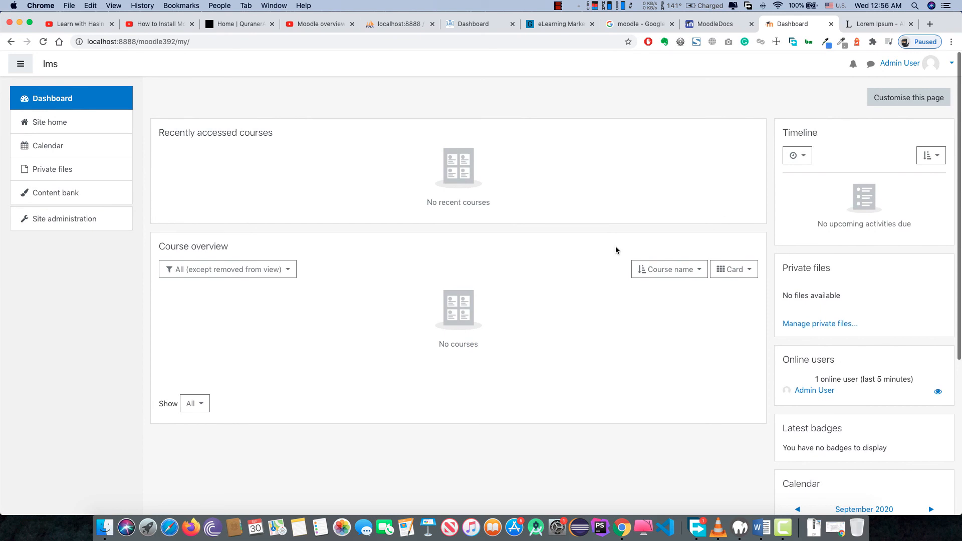
scroll(616, 250, down, 5)
scroll(616, 250, up, 5)
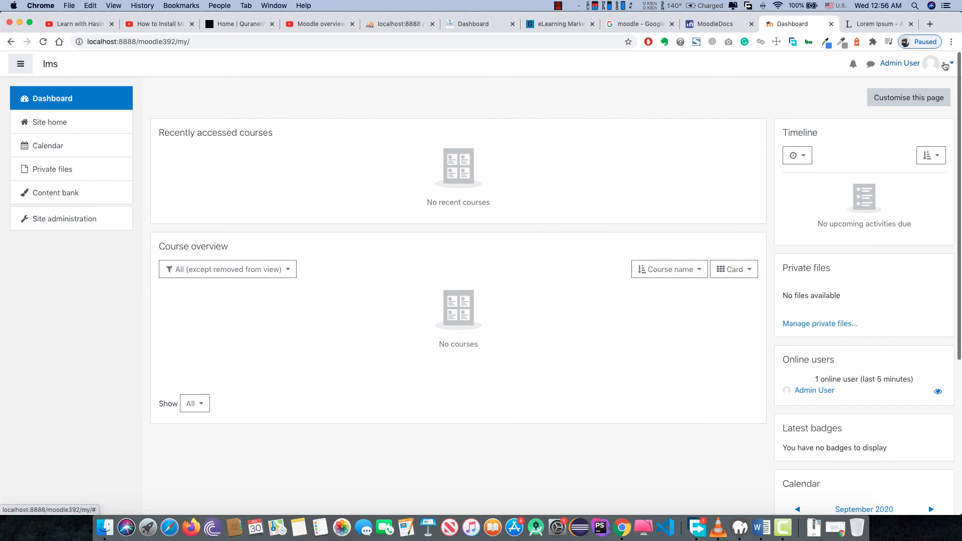
click(935, 66)
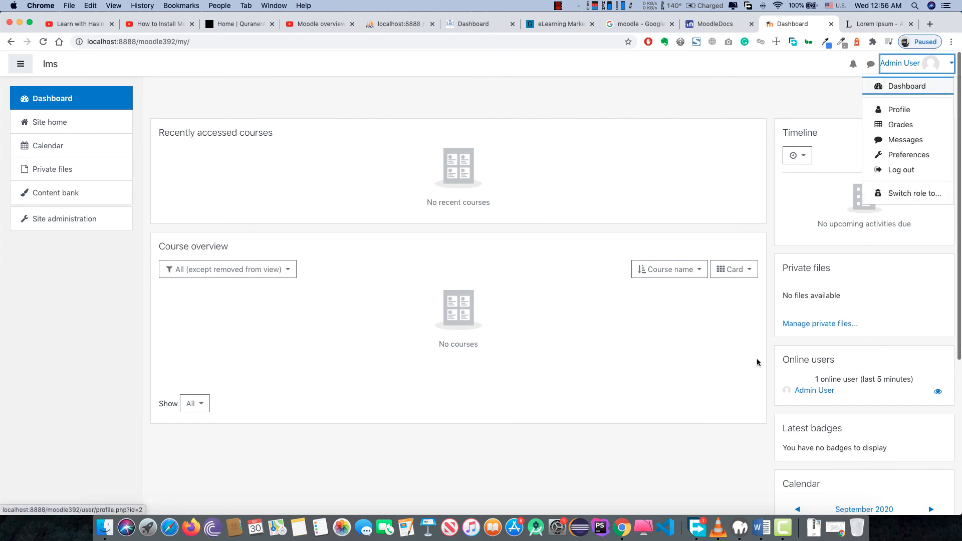
click(558, 6)
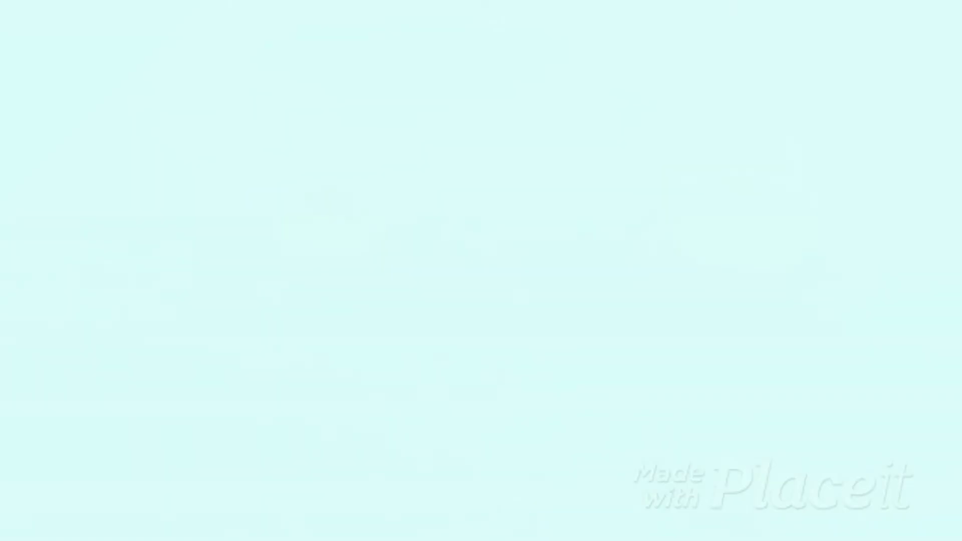